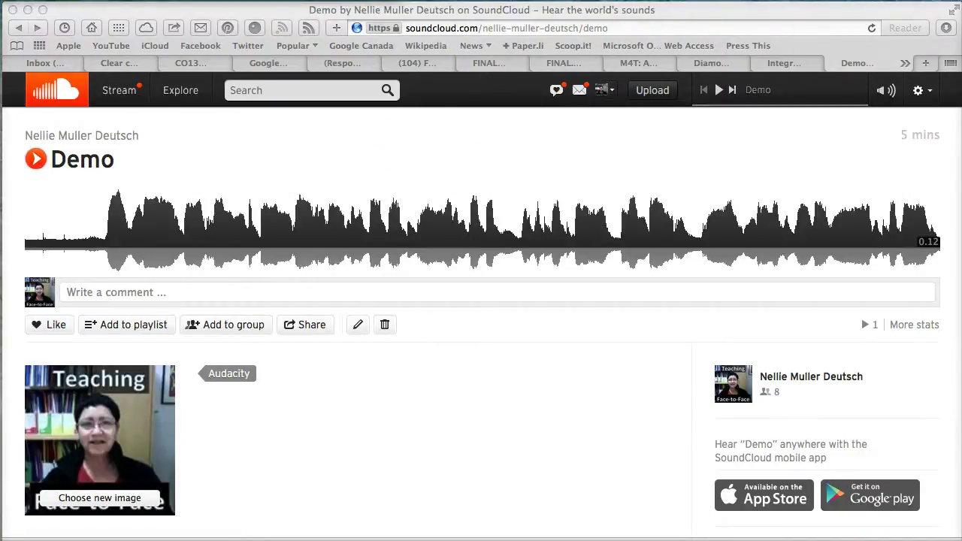
# Start the Demo track, seek near its start, and pause it at 0:03
pyautogui.click(457, 140)
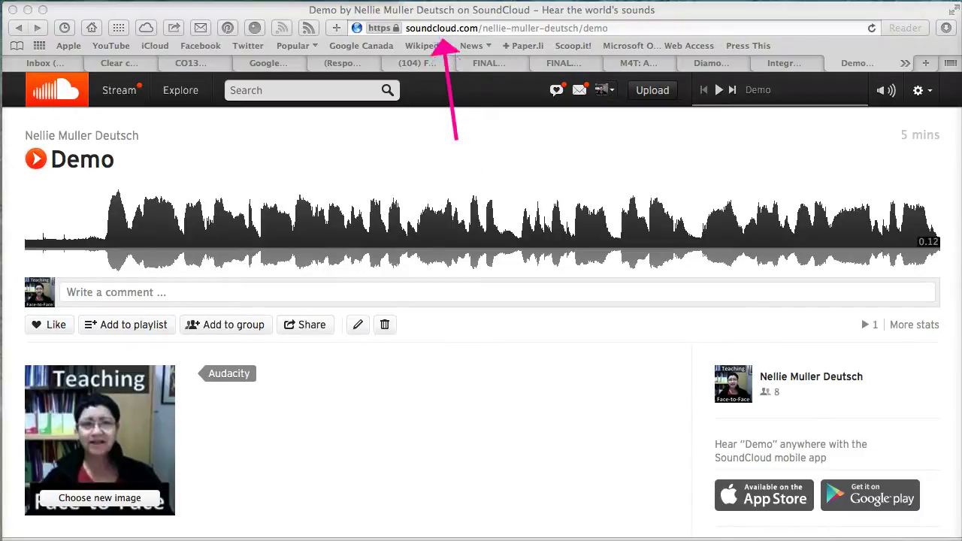
pyautogui.click(662, 137)
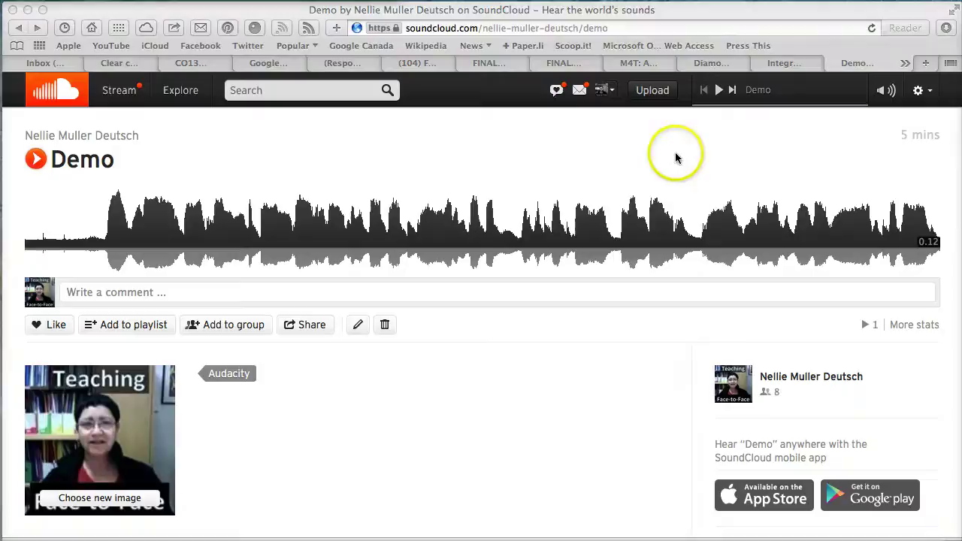
pyautogui.moveTo(663, 166); pyautogui.dragTo(662, 117)
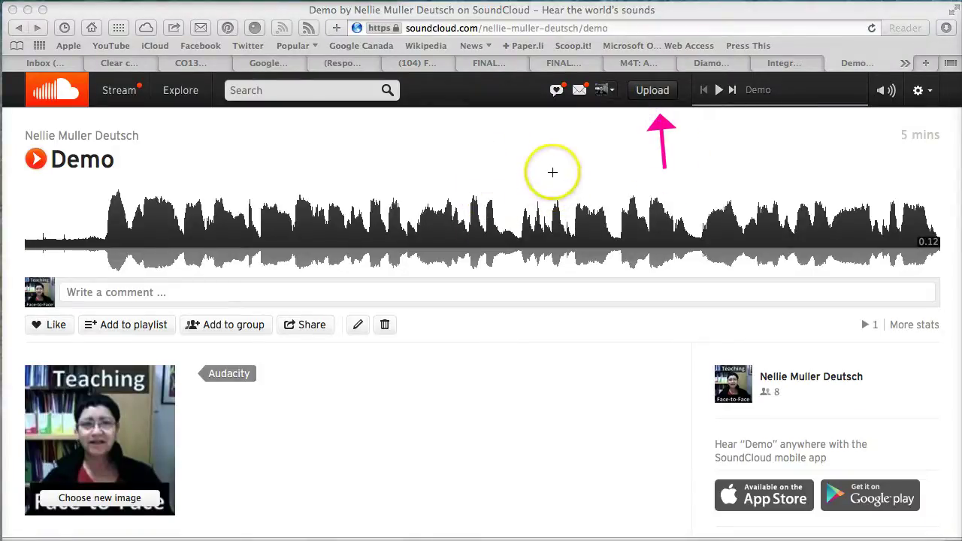
pyautogui.moveTo(385, 142); pyautogui.dragTo(149, 158)
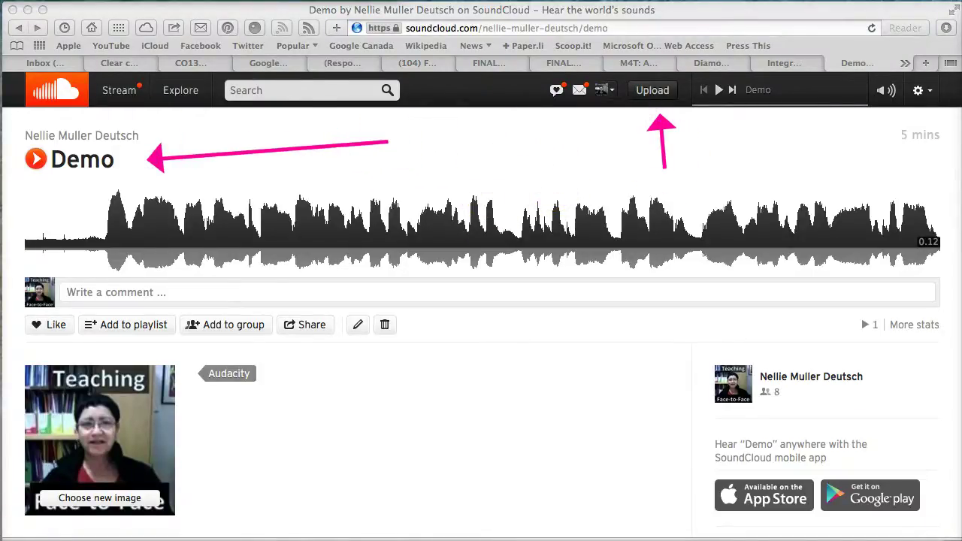
pyautogui.click(36, 160)
pyautogui.click(43, 219)
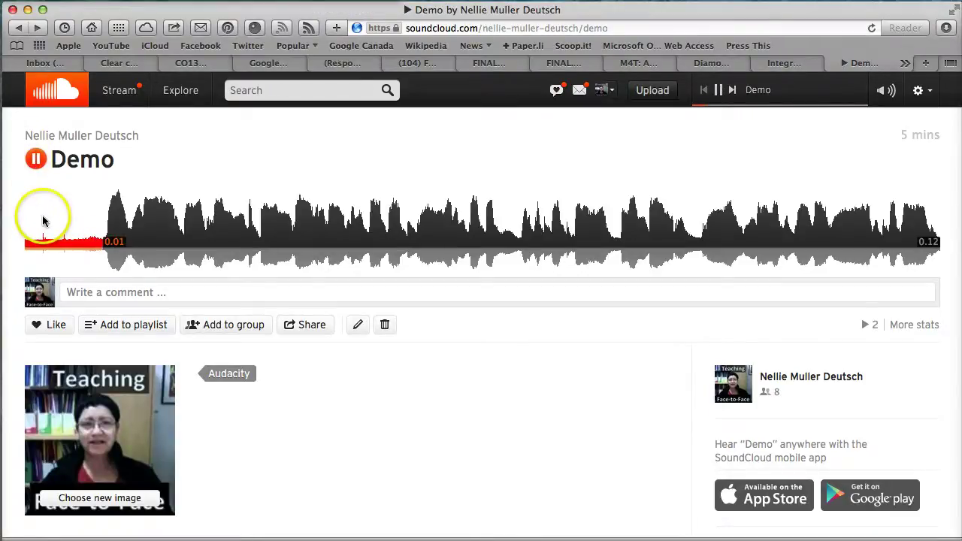
pyautogui.click(37, 159)
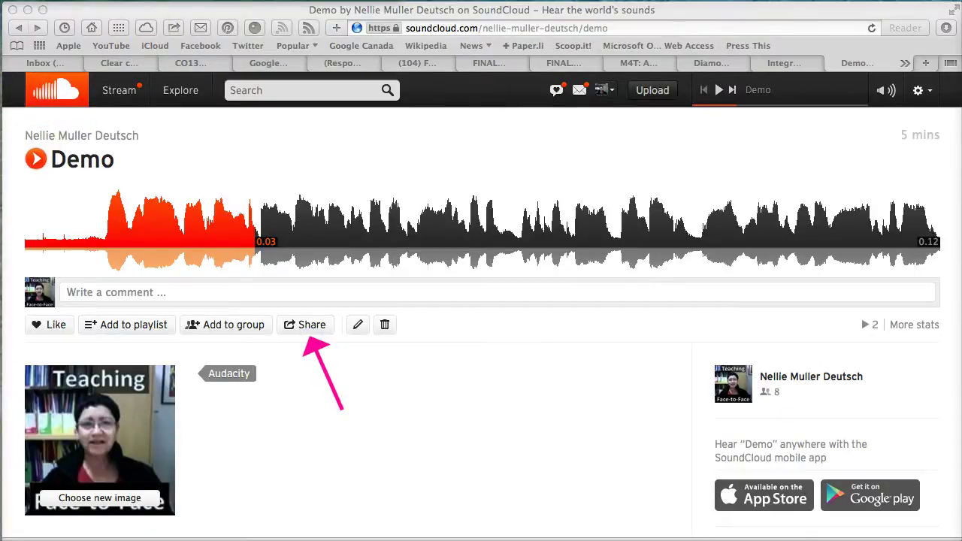
# Bring up the Demo track's Share dialog showing its page link
pyautogui.click(311, 326)
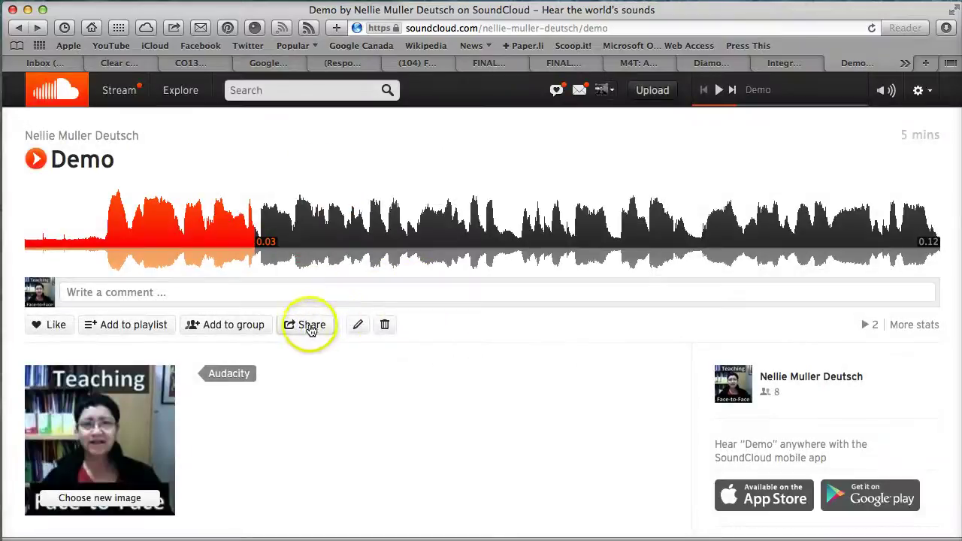
pyautogui.click(308, 327)
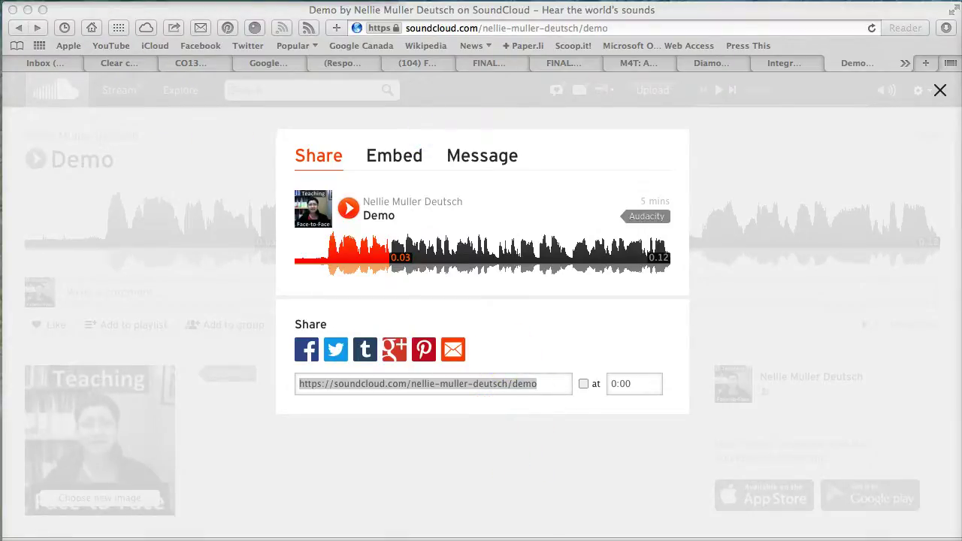
# Switch to the Embed tab to show the Demo track's iframe code and preview player
pyautogui.click(400, 160)
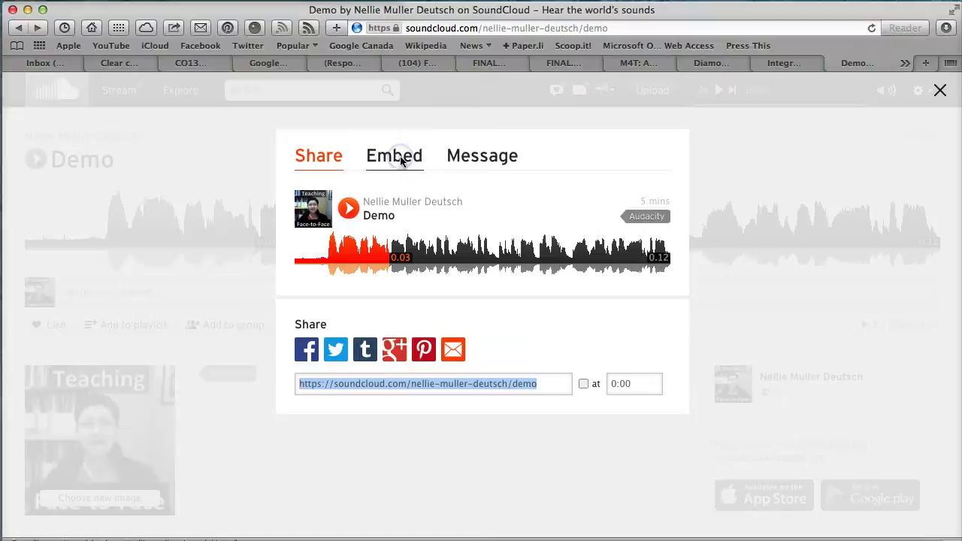
pyautogui.click(400, 160)
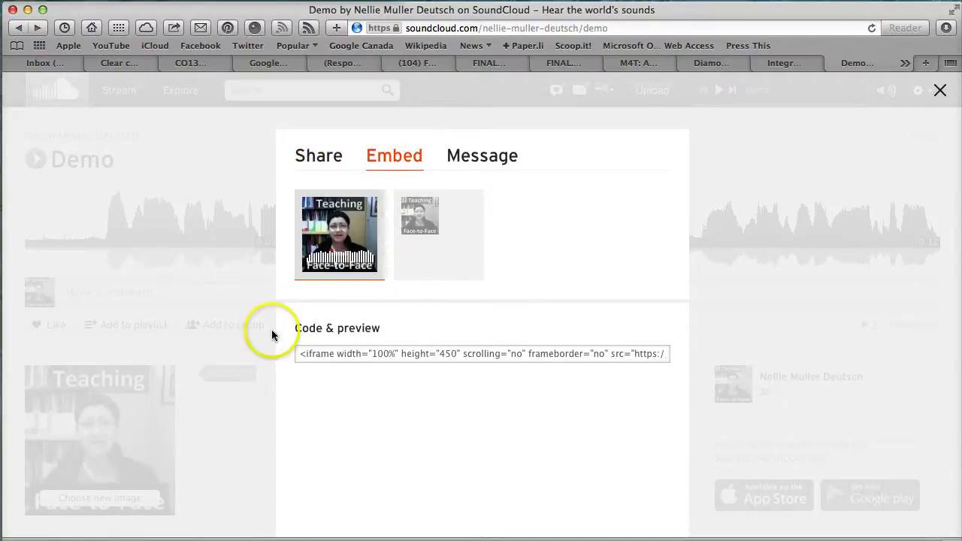
pyautogui.press('super+shift+4')
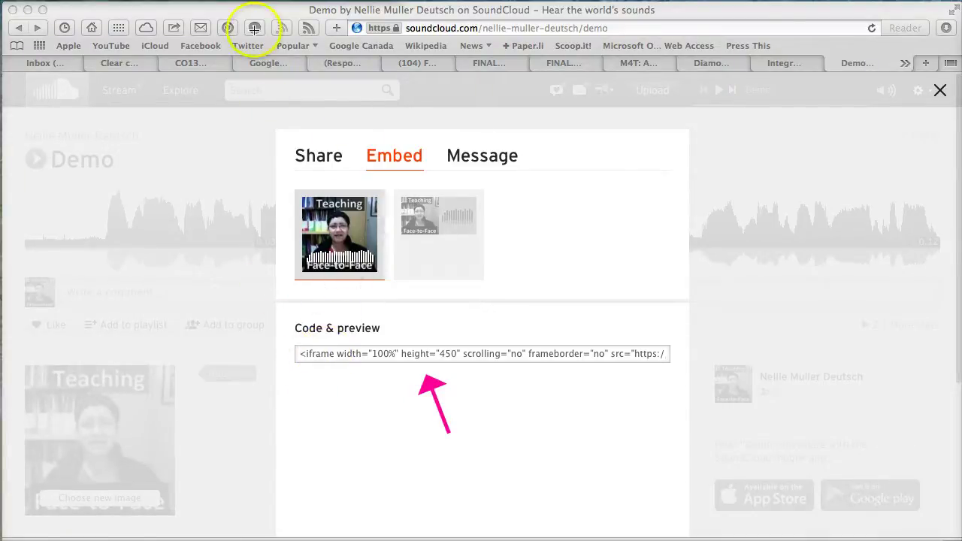
# Select all of the iframe embed code and copy it
pyautogui.click(362, 356)
pyautogui.click(362, 354)
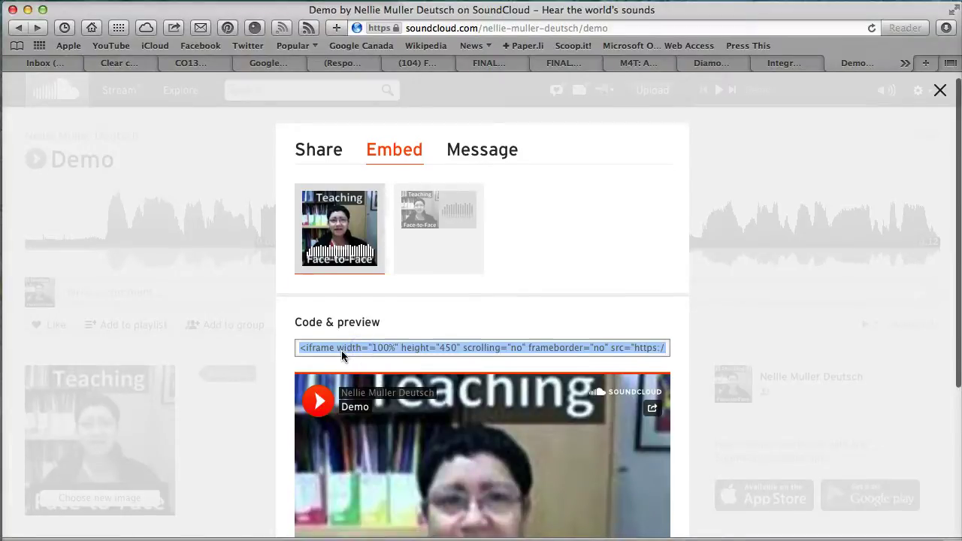
pyautogui.scroll(-4, 359, 337)
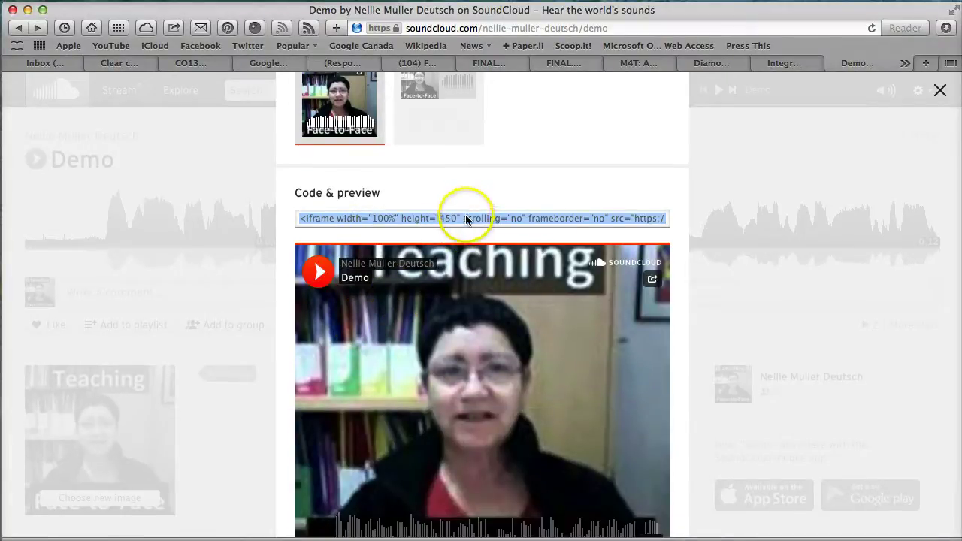
pyautogui.rightClick(466, 216)
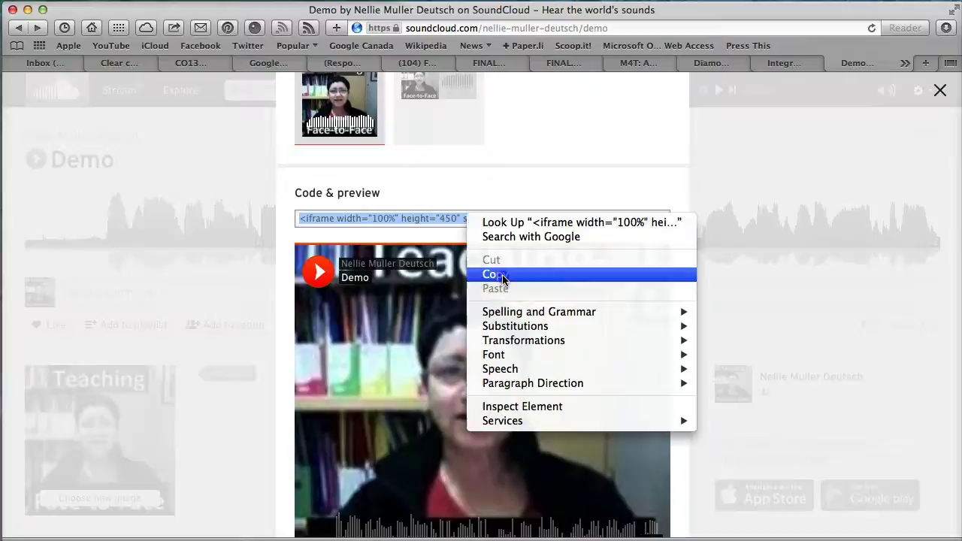
pyautogui.click(502, 280)
pyautogui.scroll(-3, 423, 248)
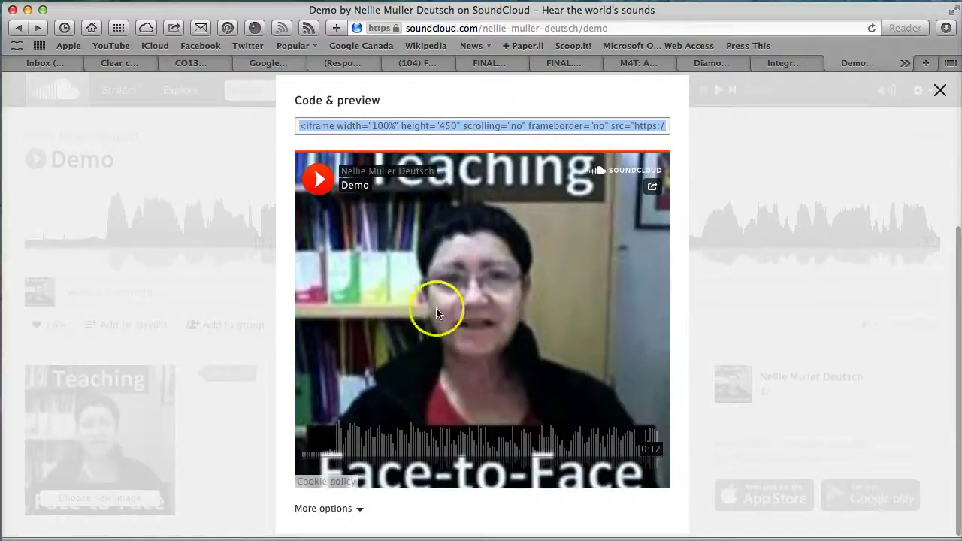
# Play the embed preview for about eight seconds, pause it, and expand More options
pyautogui.click(318, 179)
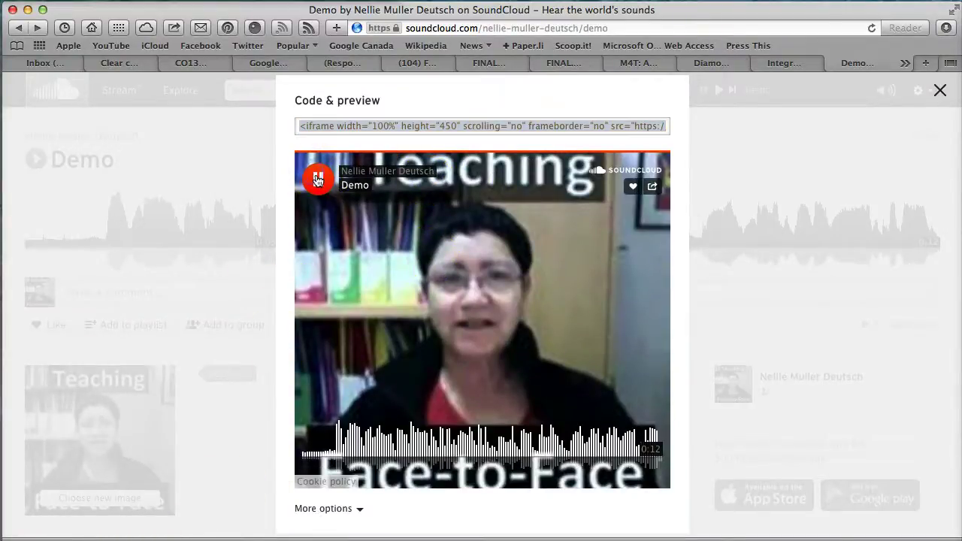
pyautogui.click(318, 179)
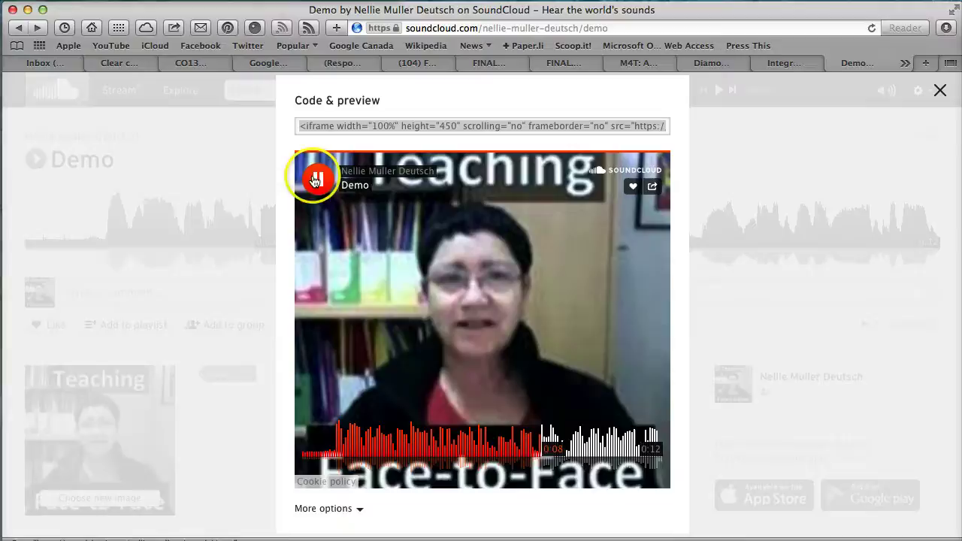
pyautogui.click(315, 179)
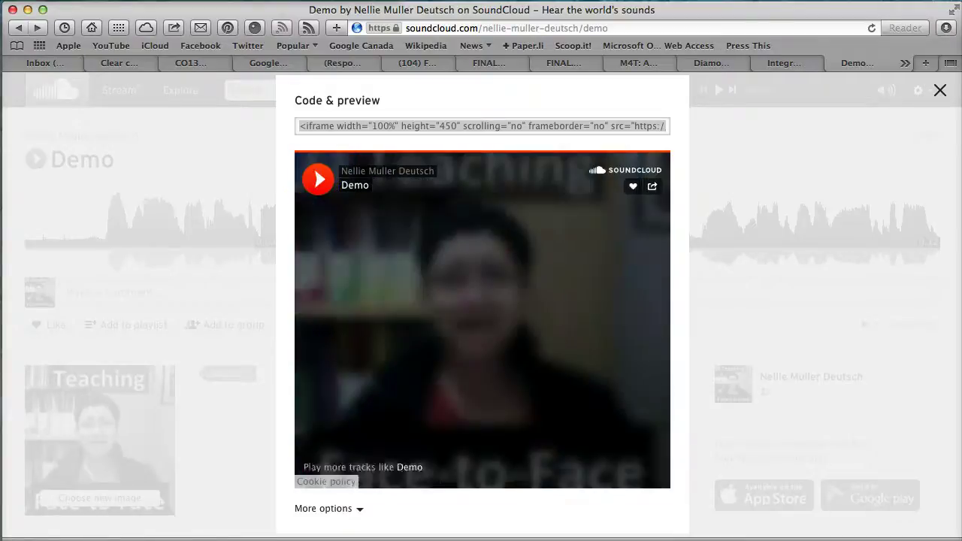
pyautogui.click(359, 509)
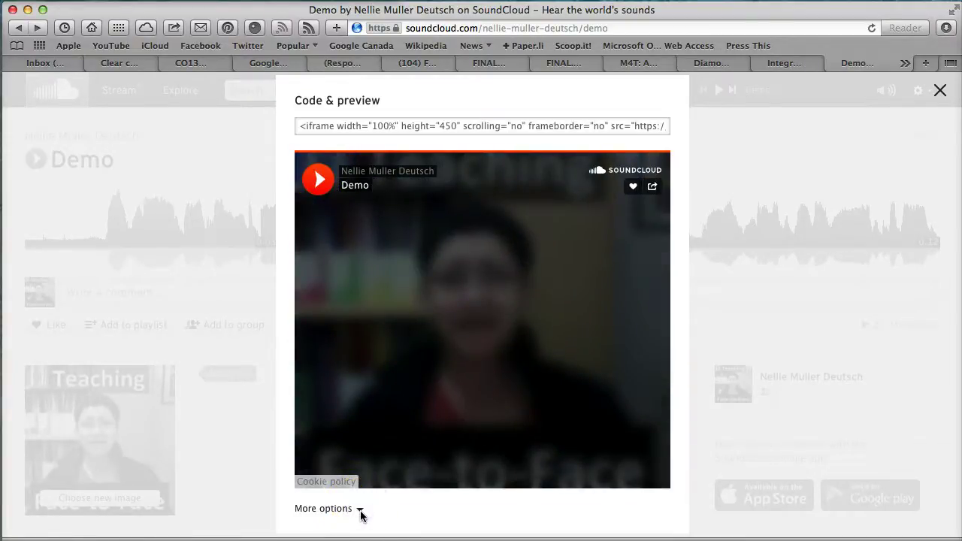
# Expand the additional embed settings and turn on Automatic play
pyautogui.click(360, 511)
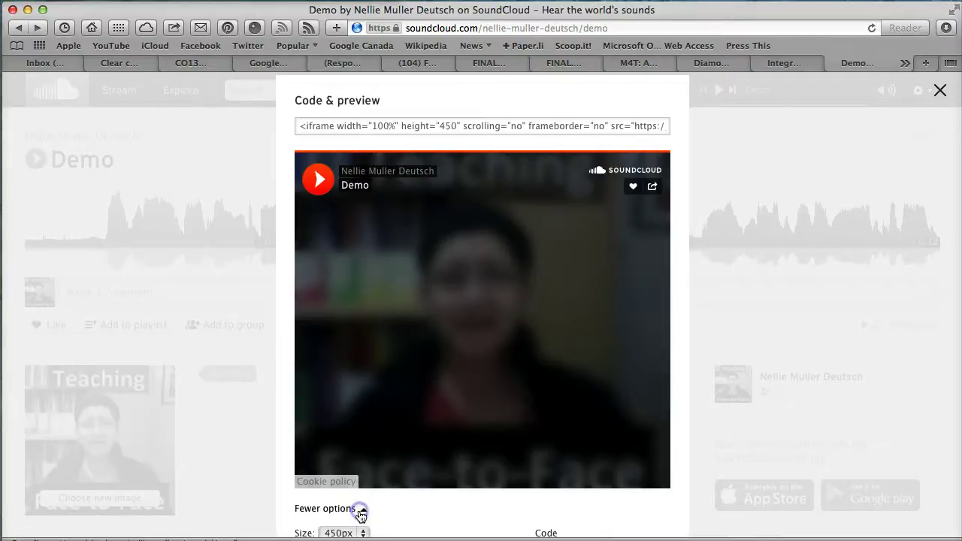
pyautogui.scroll(-2, 215, 385)
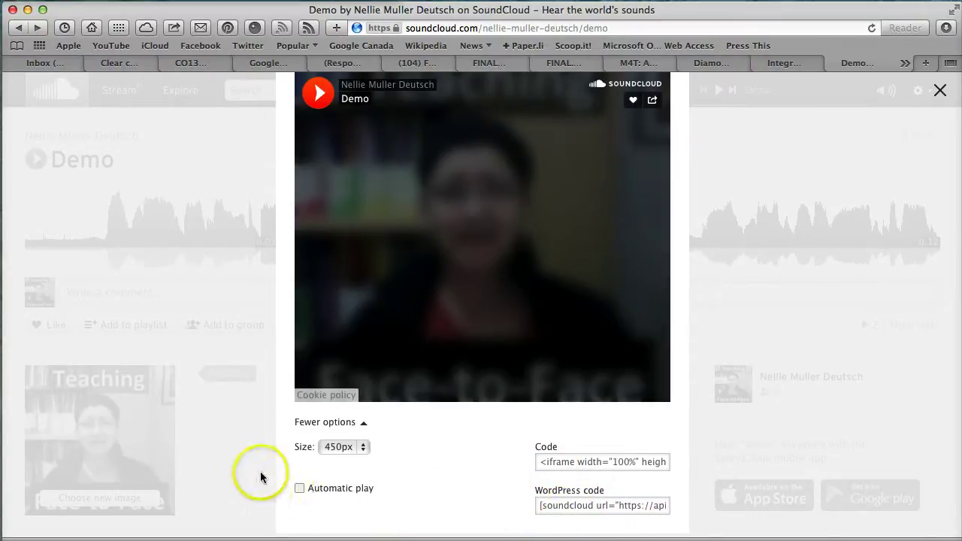
pyautogui.click(299, 489)
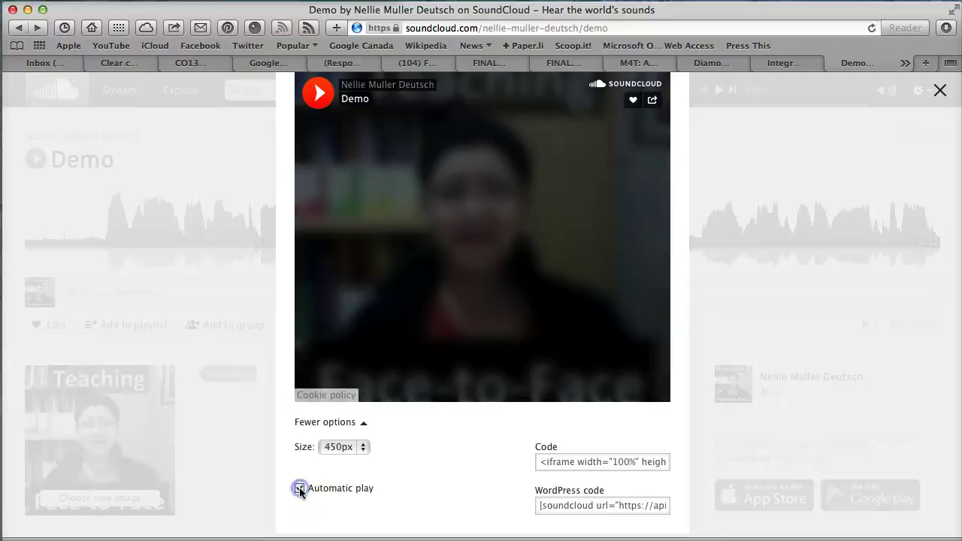
pyautogui.click(570, 462)
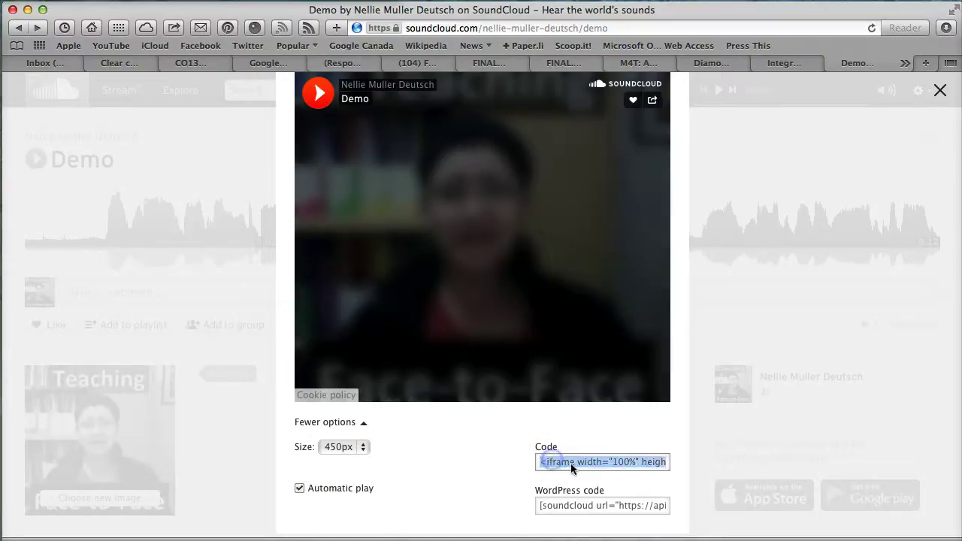
pyautogui.rightClick(571, 462)
pyautogui.click(361, 463)
# Set the player size to 300px and copy the updated embed code
pyautogui.click(364, 449)
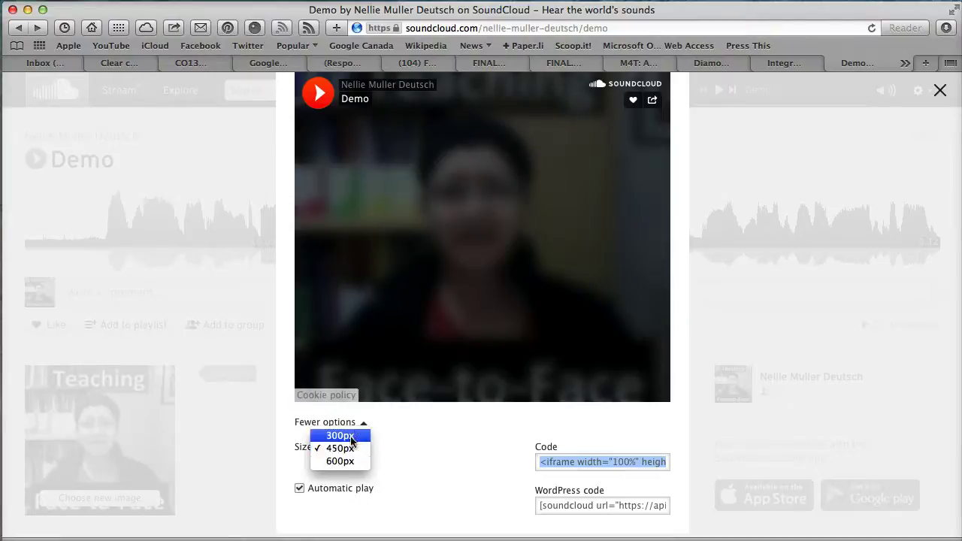
pyautogui.click(340, 436)
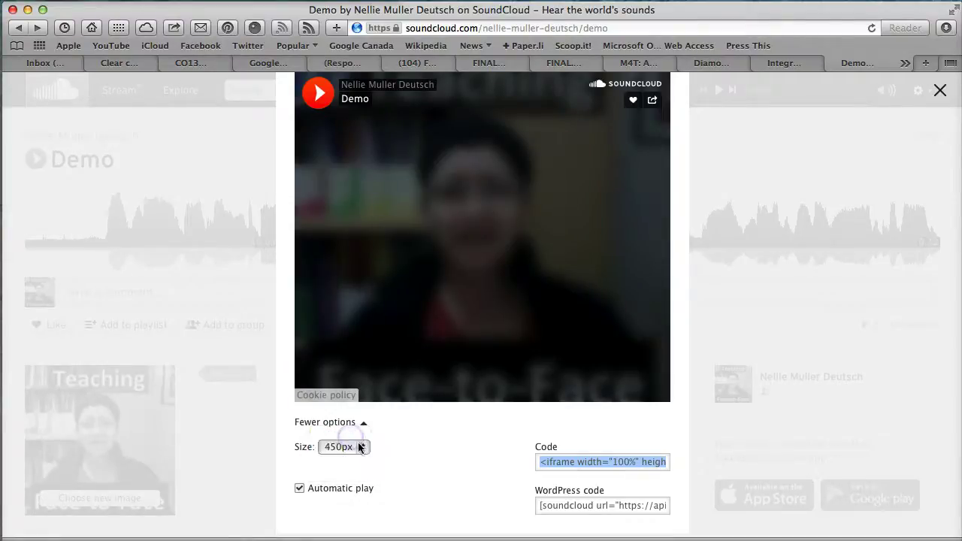
pyautogui.click(571, 464)
pyautogui.rightClick(569, 461)
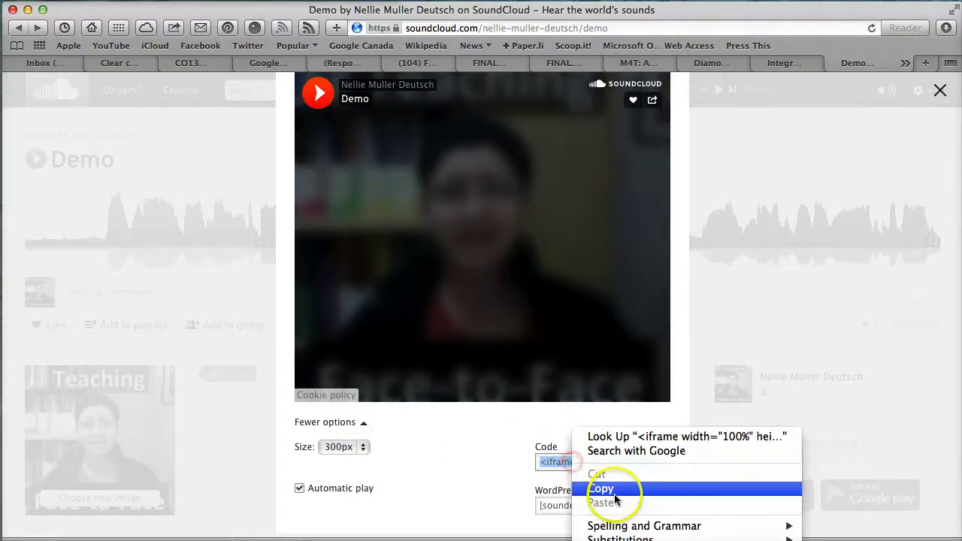
pyautogui.click(614, 497)
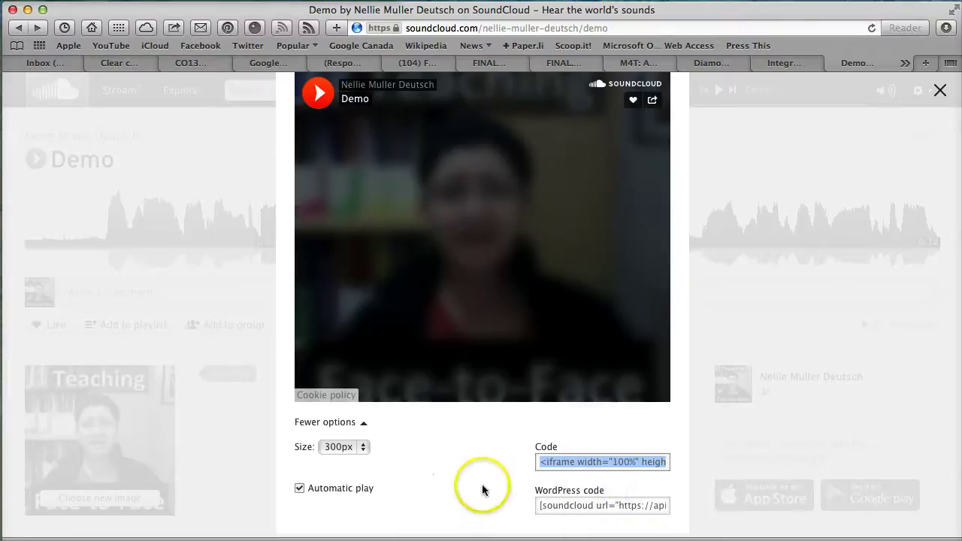
pyautogui.scroll(3, 496, 477)
pyautogui.scroll(3, 509, 466)
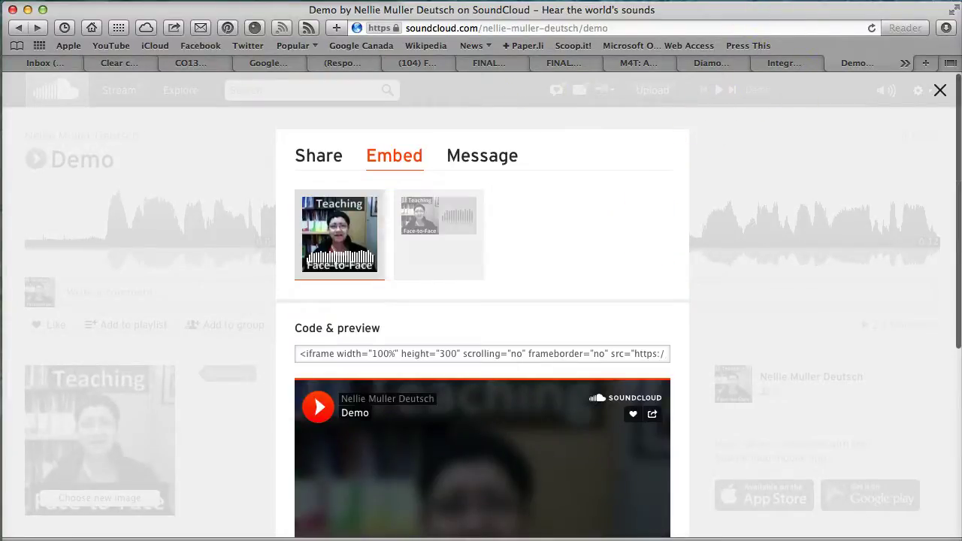
# Switch to the Blogger tab and put the empty Introduction page into HTML view
pyautogui.click(906, 64)
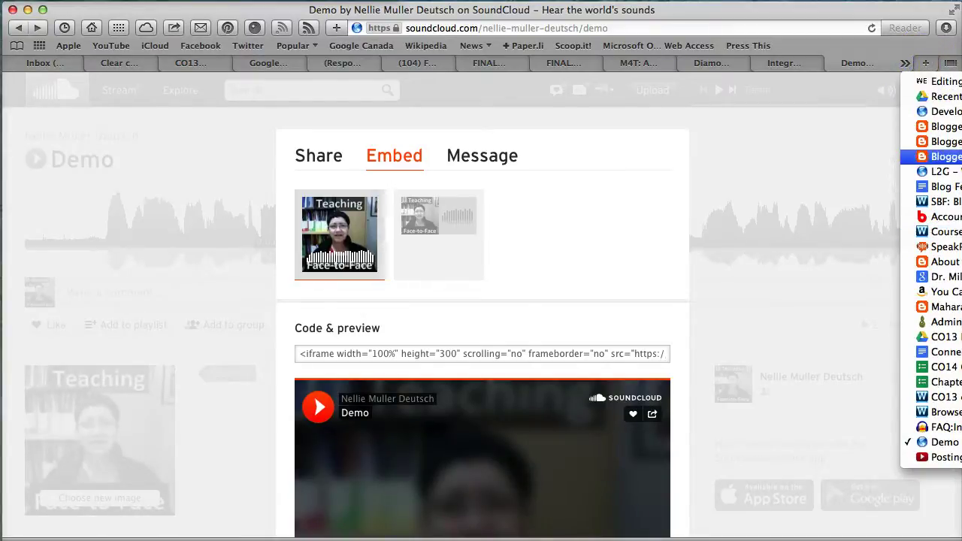
pyautogui.click(940, 156)
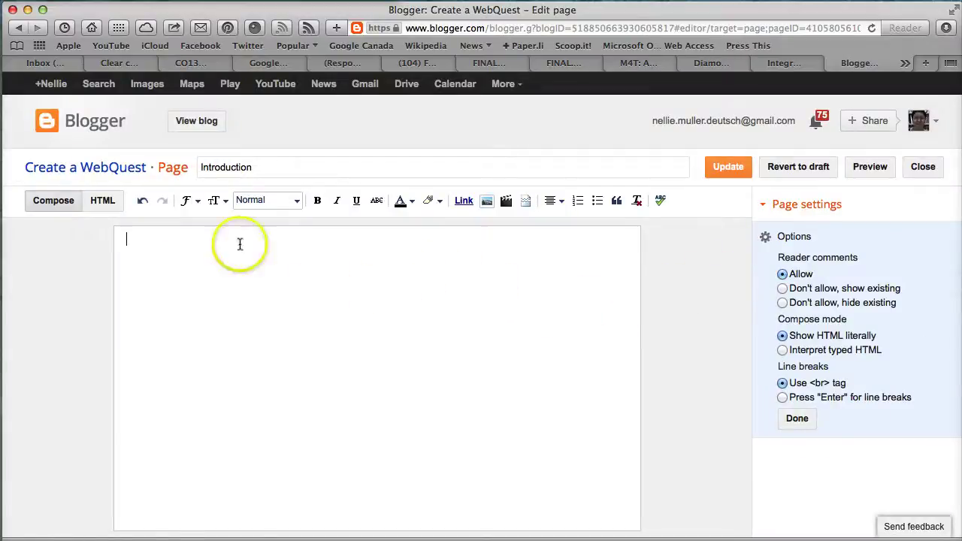
pyautogui.click(148, 238)
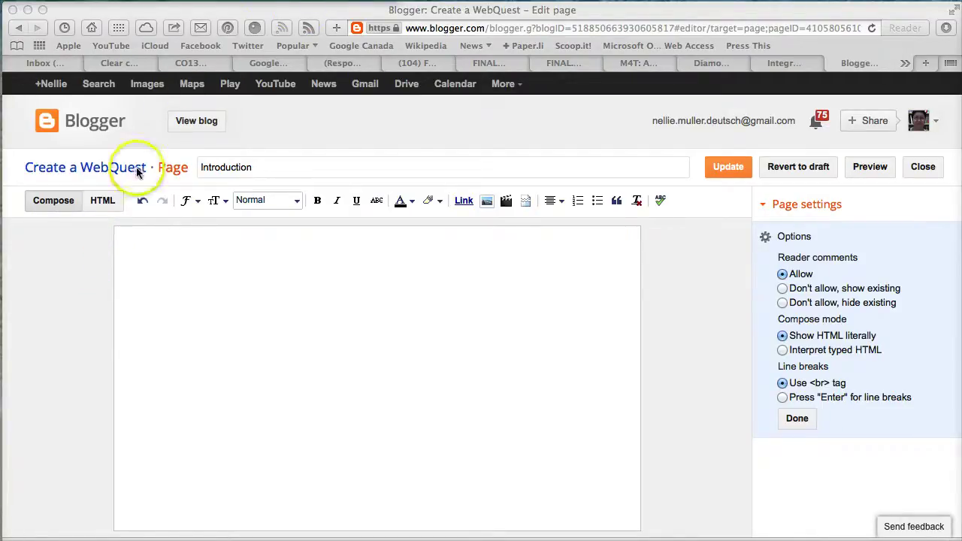
pyautogui.click(100, 203)
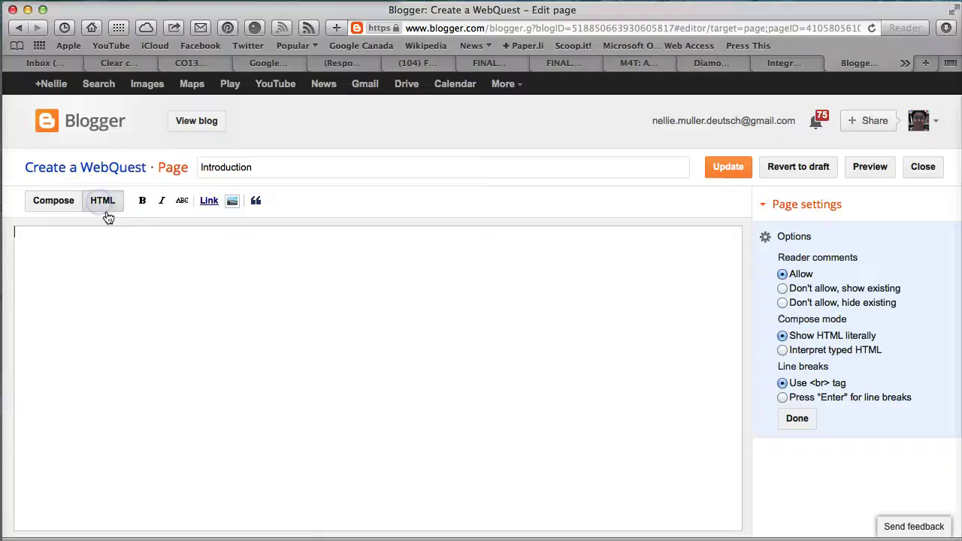
# Paste the copied SoundCloud iframe code (height 300, auto-play) into the page HTML with Cmd+V
pyautogui.rightClick(121, 275)
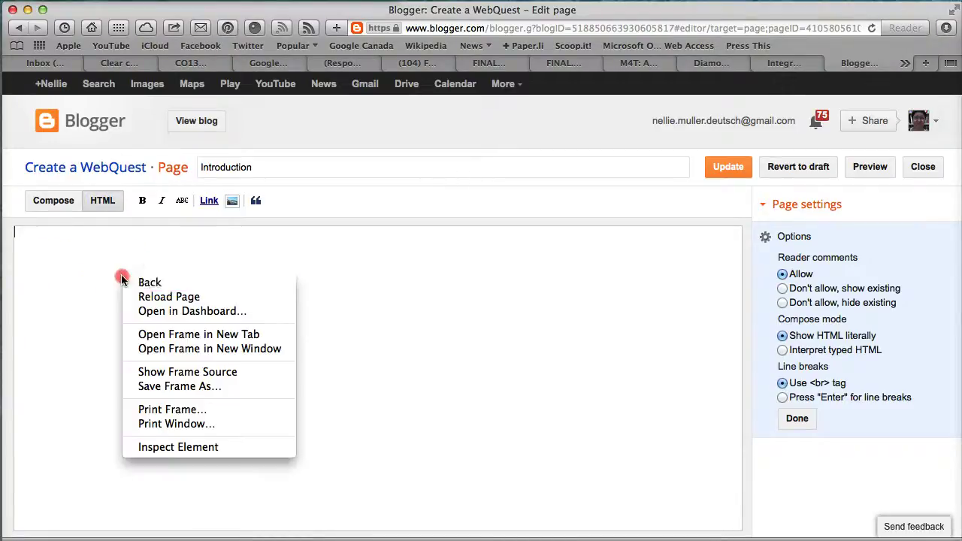
pyautogui.click(111, 287)
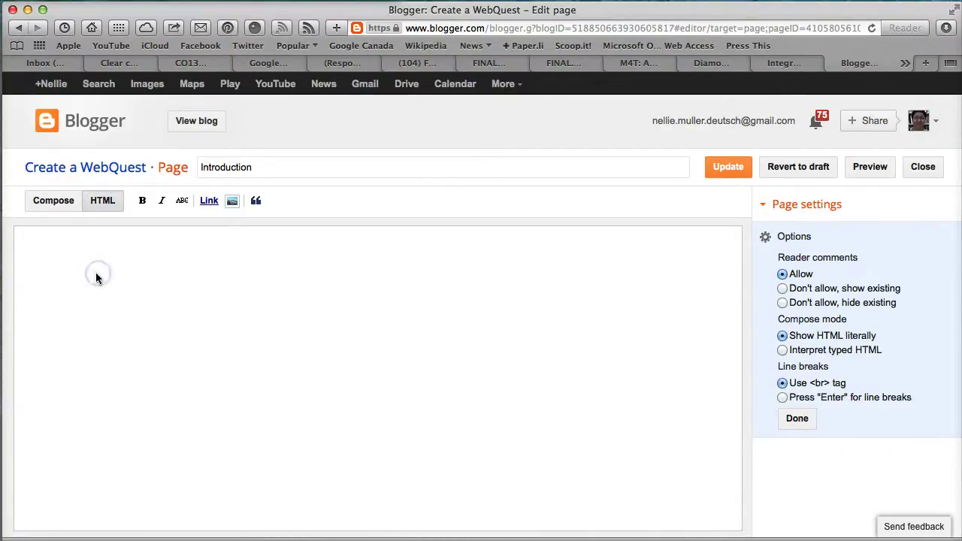
pyautogui.press('super+v')
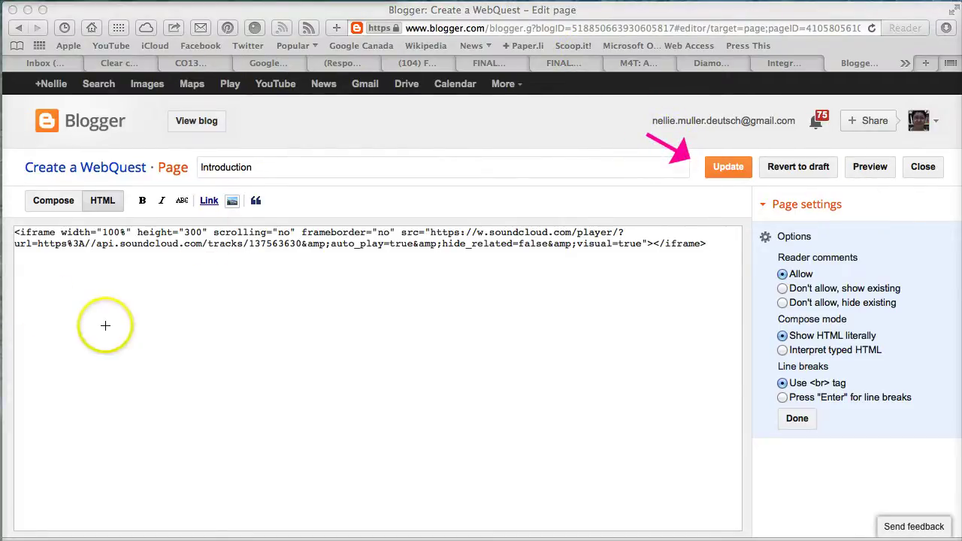
pyautogui.moveTo(86, 320); pyautogui.dragTo(43, 216)
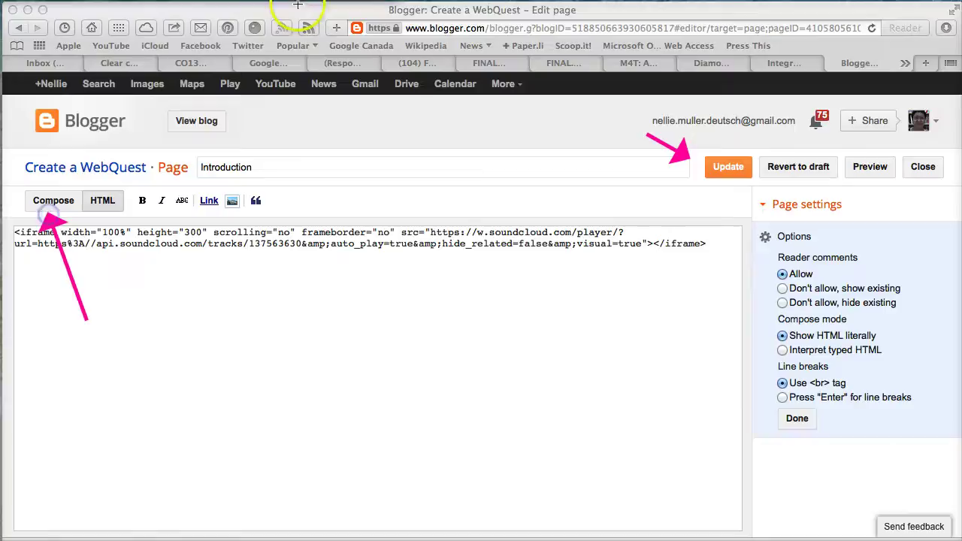
# Switch to Compose view to render the SoundCloud Demo player and stop its autoplay
pyautogui.click(52, 205)
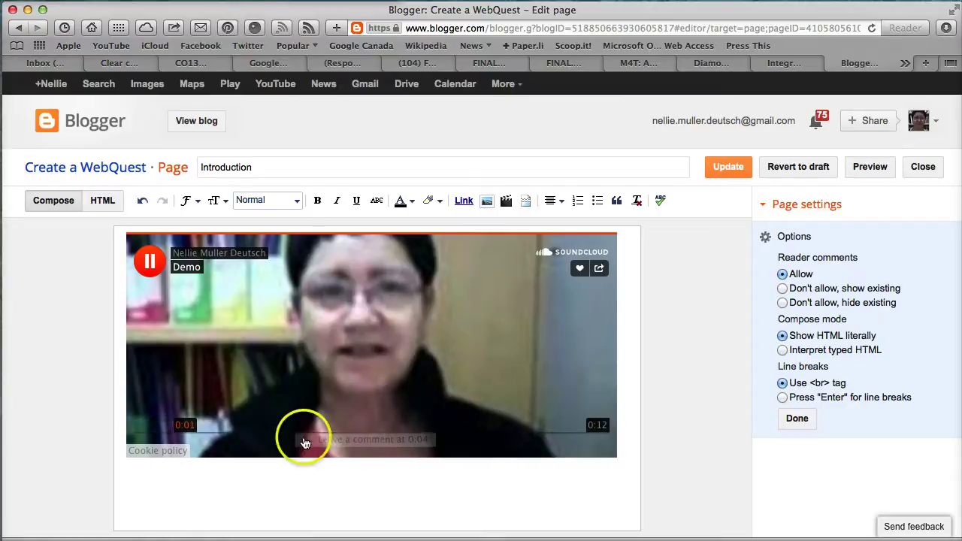
pyautogui.click(146, 259)
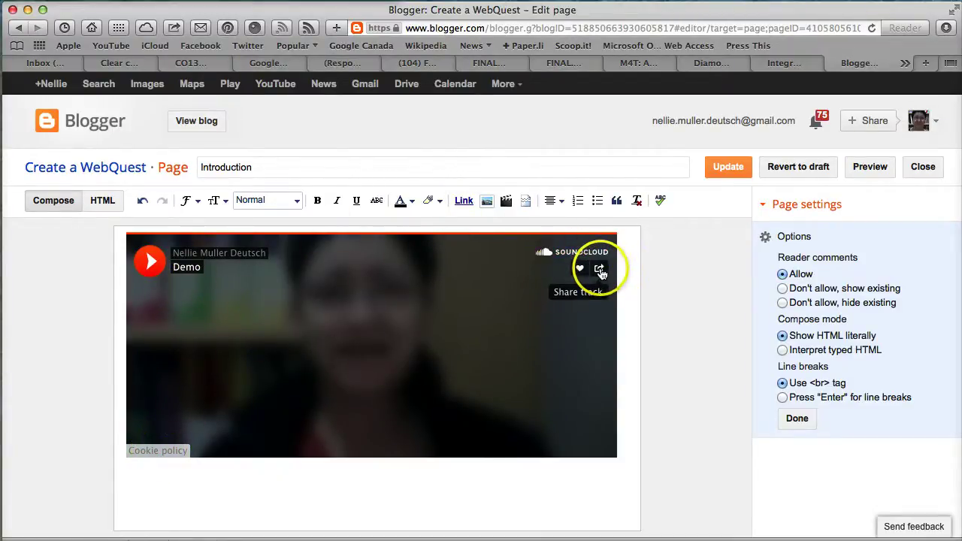
# Save the Introduction page with Update, returning to the six-page All pages list
pyautogui.click(730, 171)
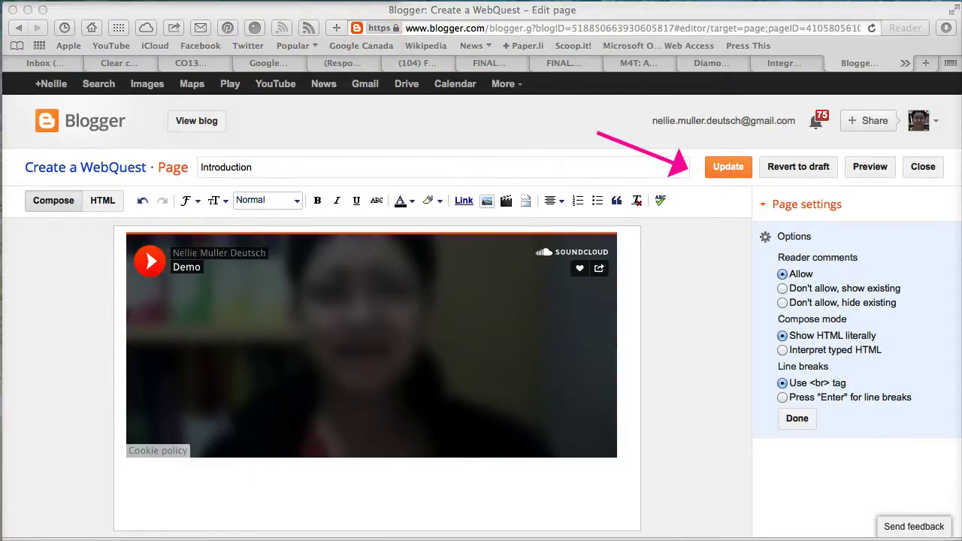
pyautogui.click(727, 173)
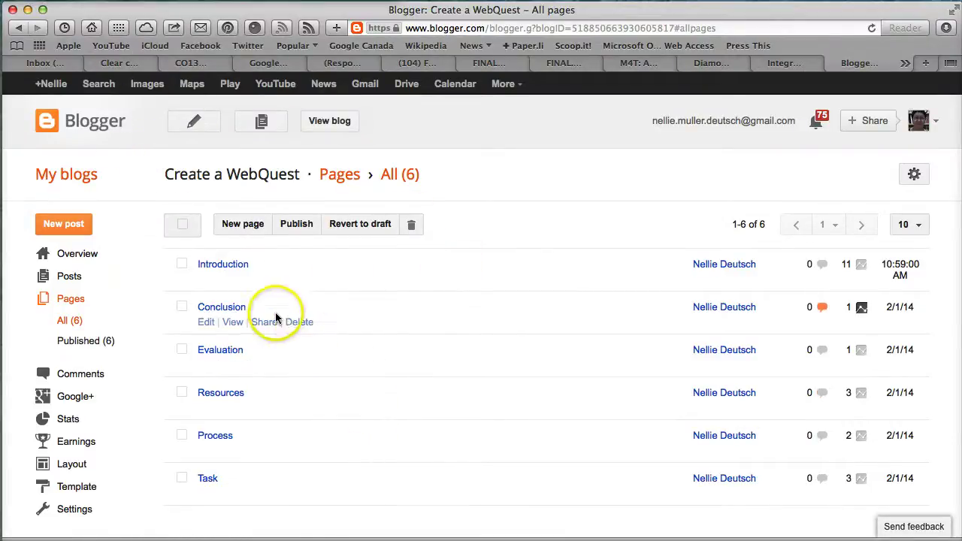
pyautogui.moveTo(230, 264)
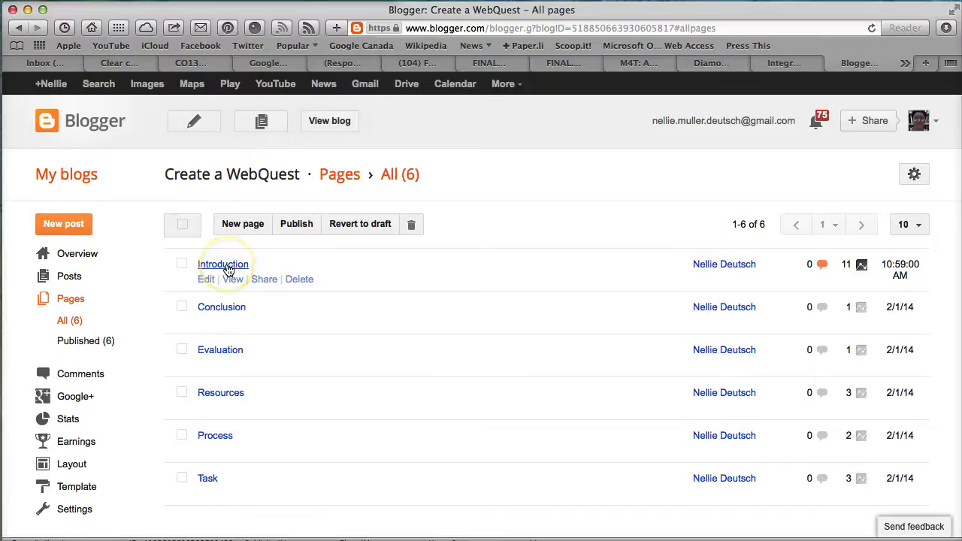
# View the published blog's Introduction page and scroll down to the playing SoundCloud player
pyautogui.click(323, 132)
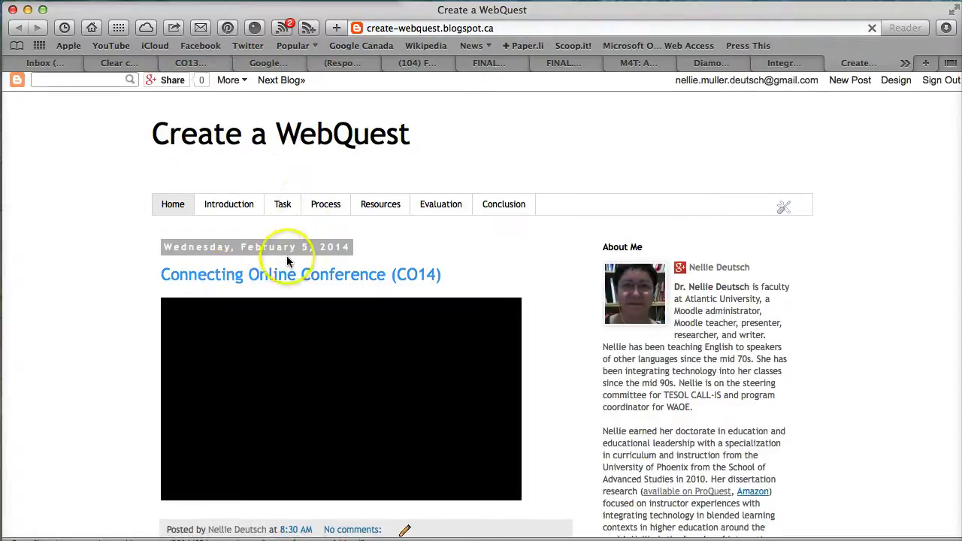
pyautogui.click(245, 211)
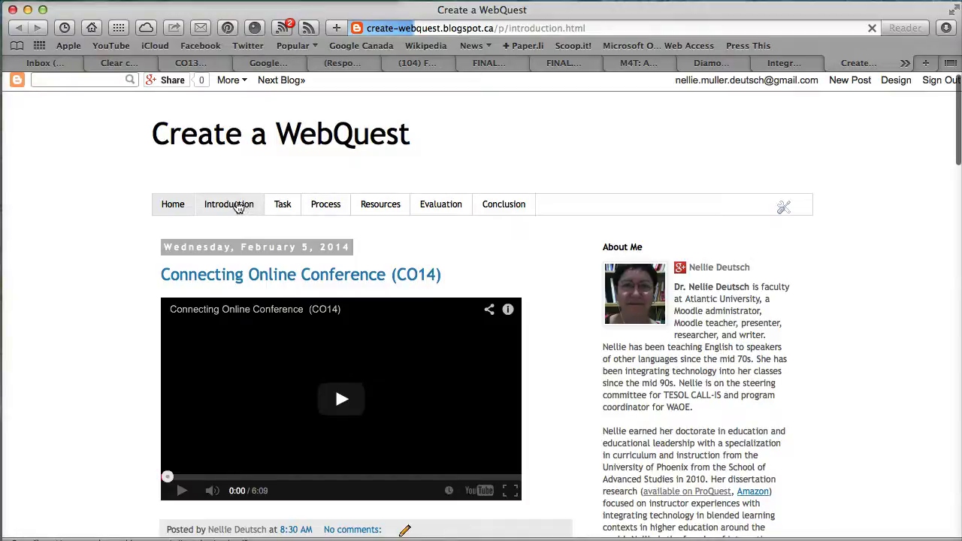
pyautogui.click(237, 206)
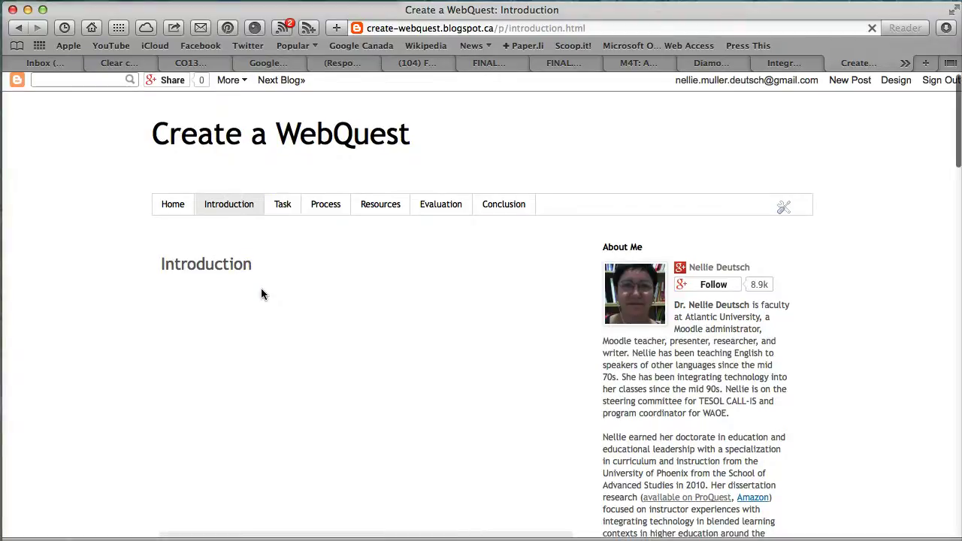
pyautogui.scroll(-2, 248, 308)
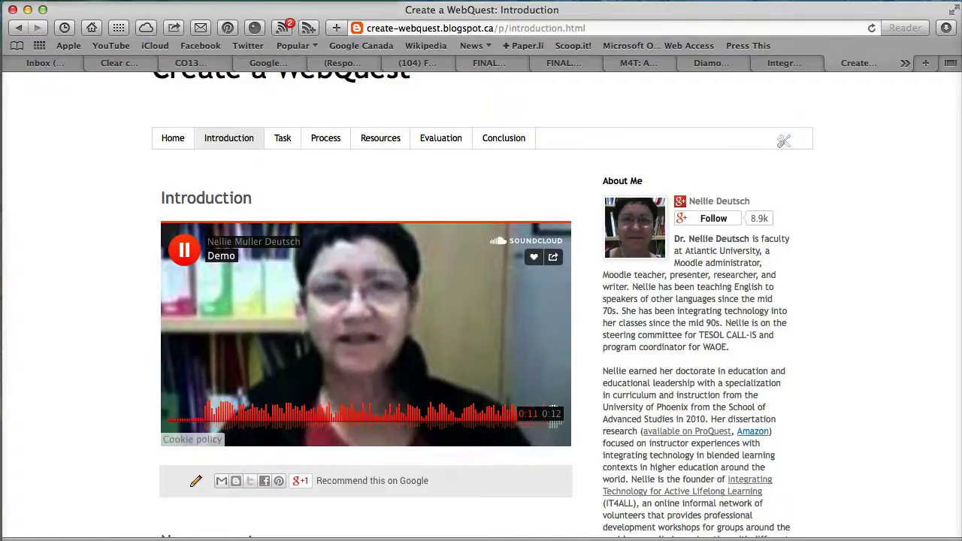
# Pause the playing SoundCloud track and reopen the Introduction page in the page editor
pyautogui.click(185, 251)
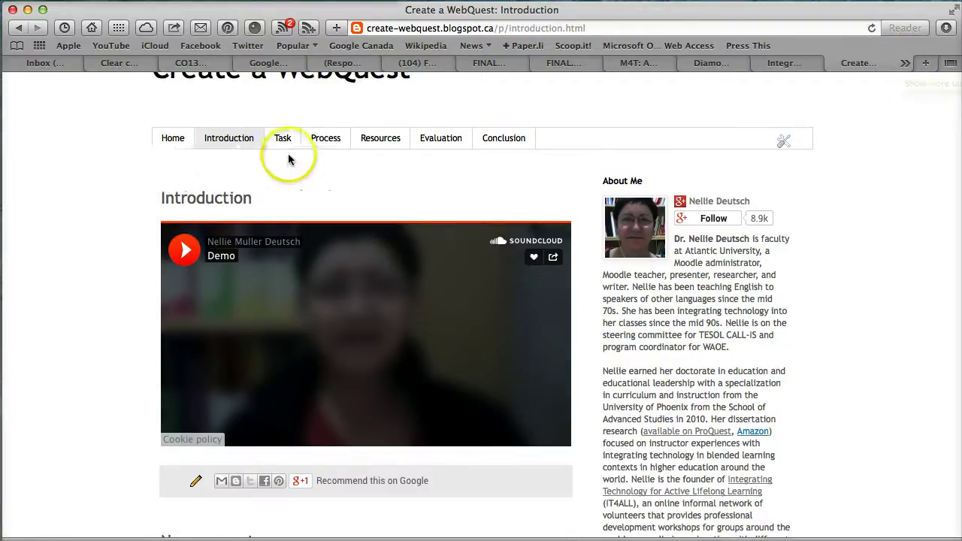
pyautogui.scroll(2, 219, 241)
pyautogui.scroll(-4, 227, 278)
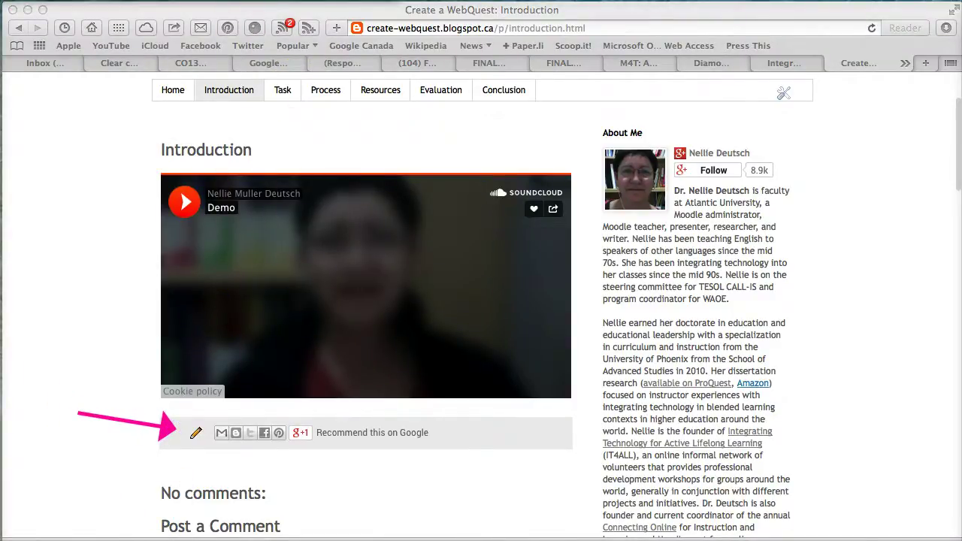
pyautogui.click(195, 433)
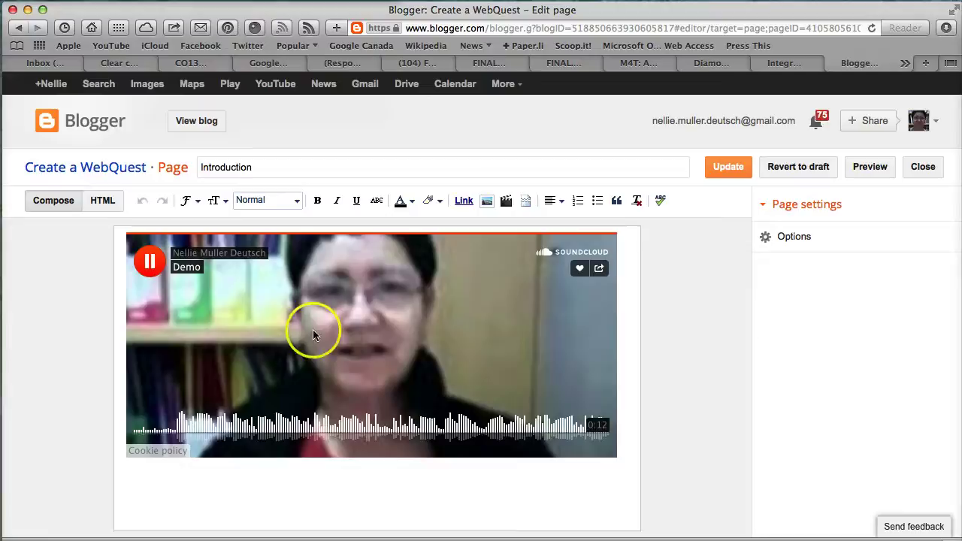
# Update the Introduction page from HTML view, saving the player height of 100
pyautogui.click(105, 201)
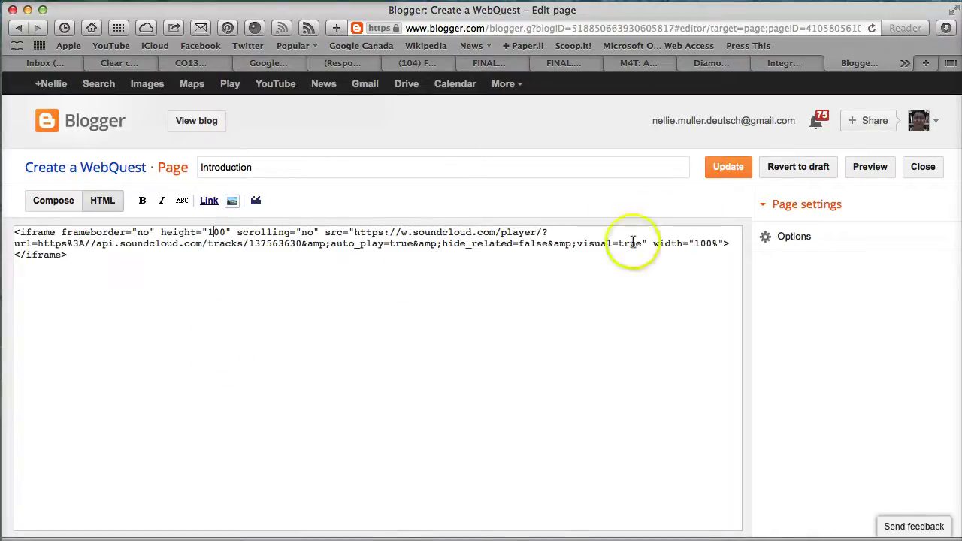
pyautogui.click(727, 168)
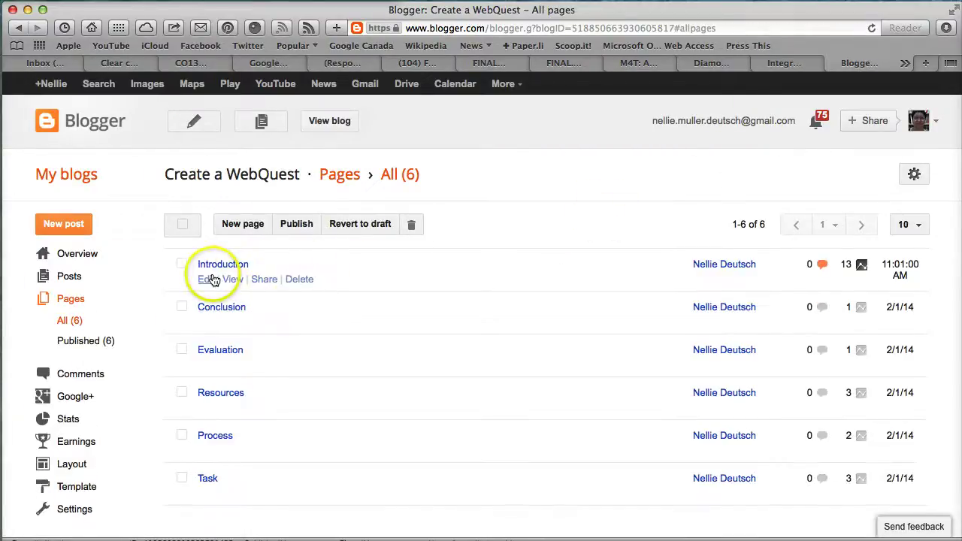
# Reopen Introduction in Compose view, then briefly play and stop the shorter SoundCloud player
pyautogui.click(222, 265)
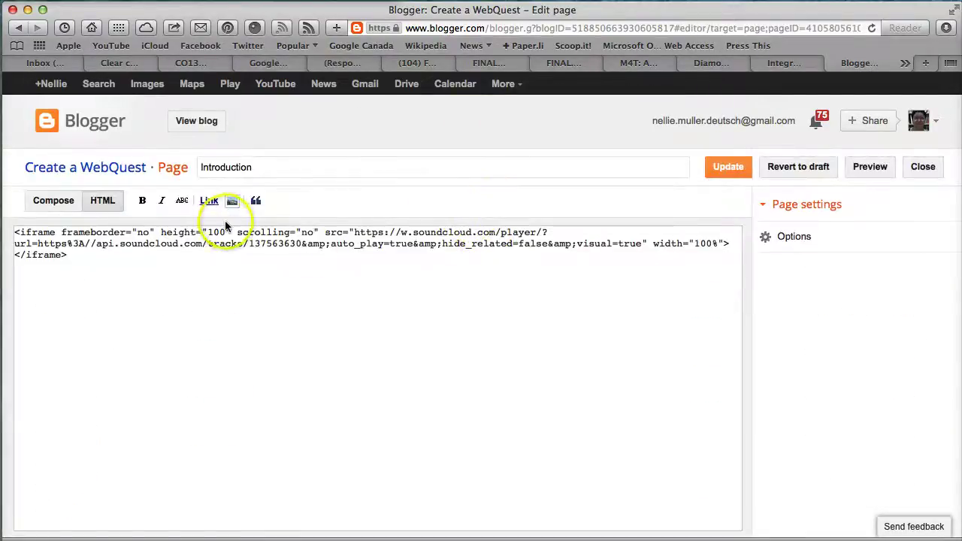
pyautogui.click(63, 200)
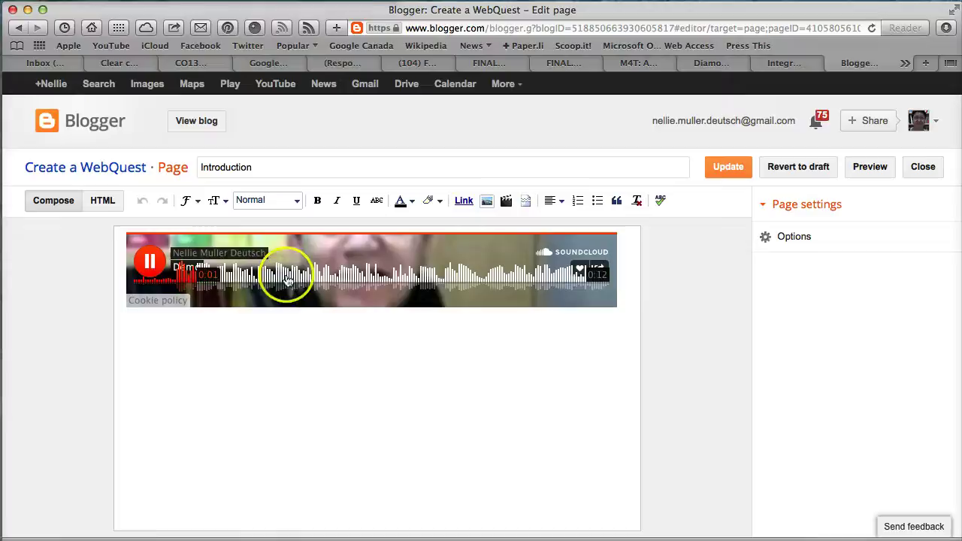
pyautogui.click(173, 264)
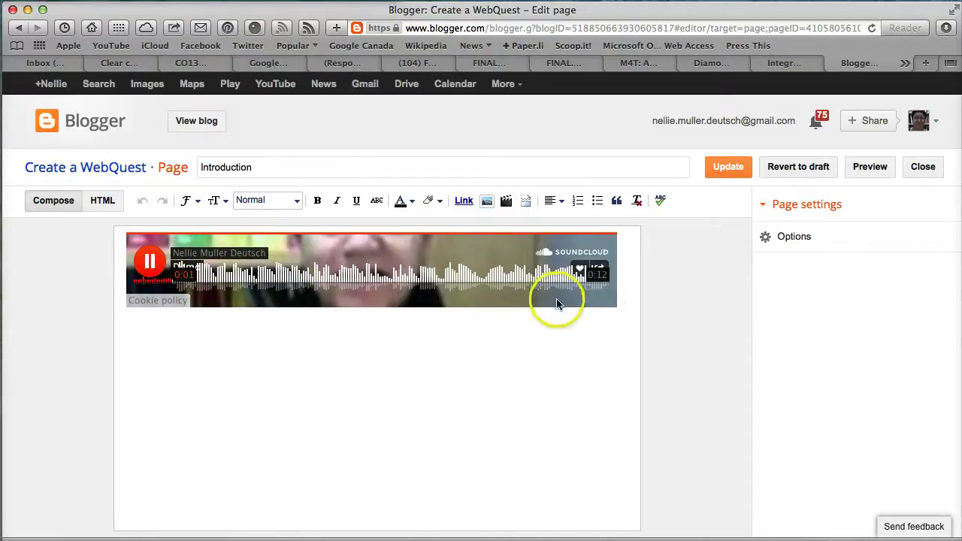
pyautogui.click(154, 261)
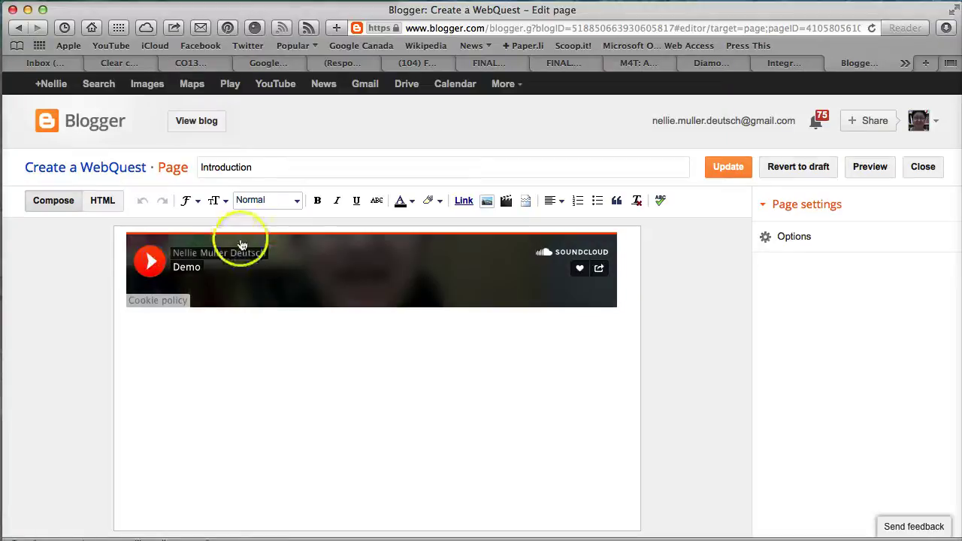
# Set the SoundCloud iframe to width 50% and height 70, then update the page
pyautogui.click(103, 200)
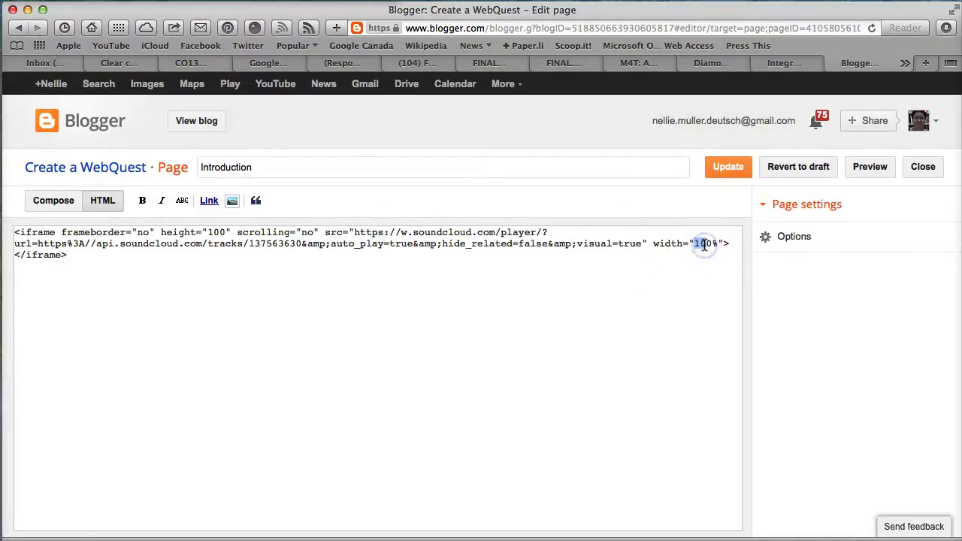
pyautogui.write('50')
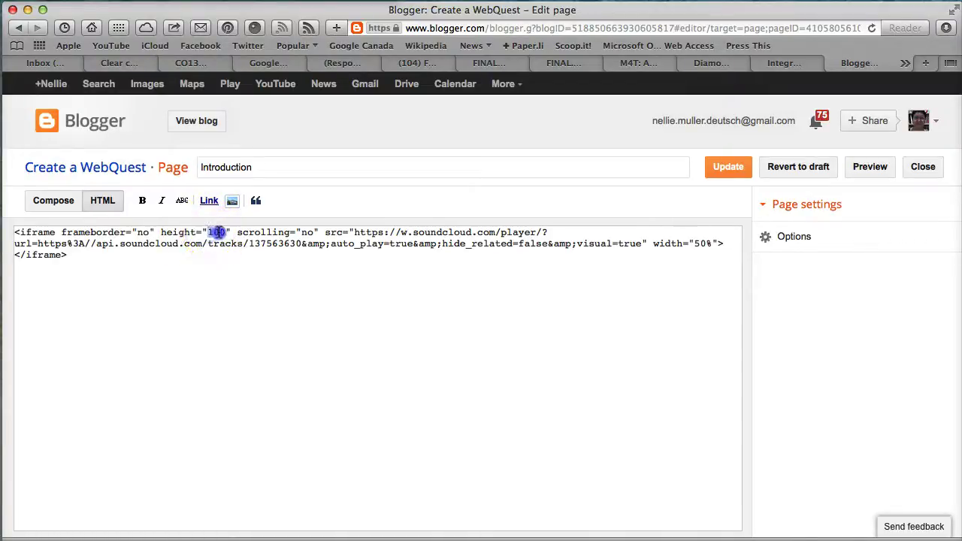
pyautogui.write('70')
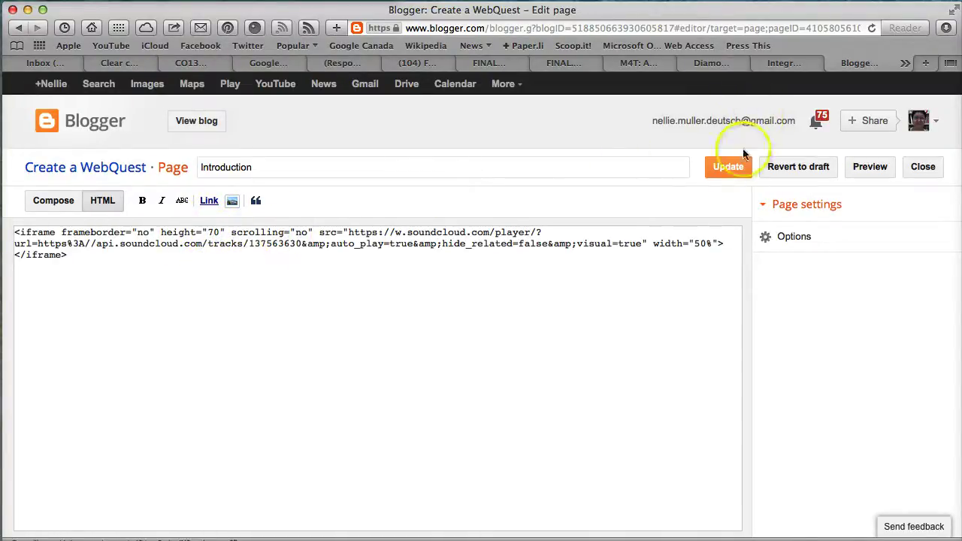
pyautogui.click(728, 167)
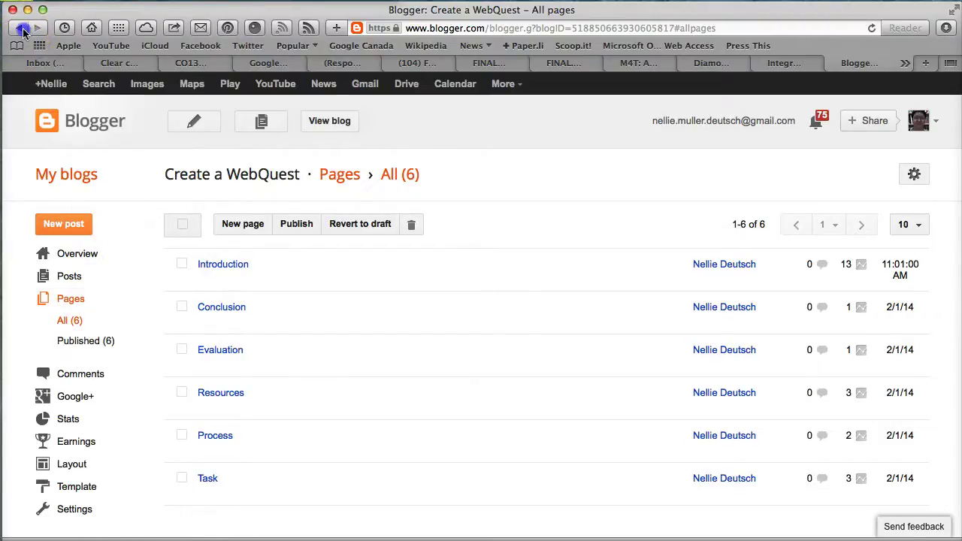
# Center the half-width SoundCloud player on the Introduction page and replay the track
pyautogui.click(216, 266)
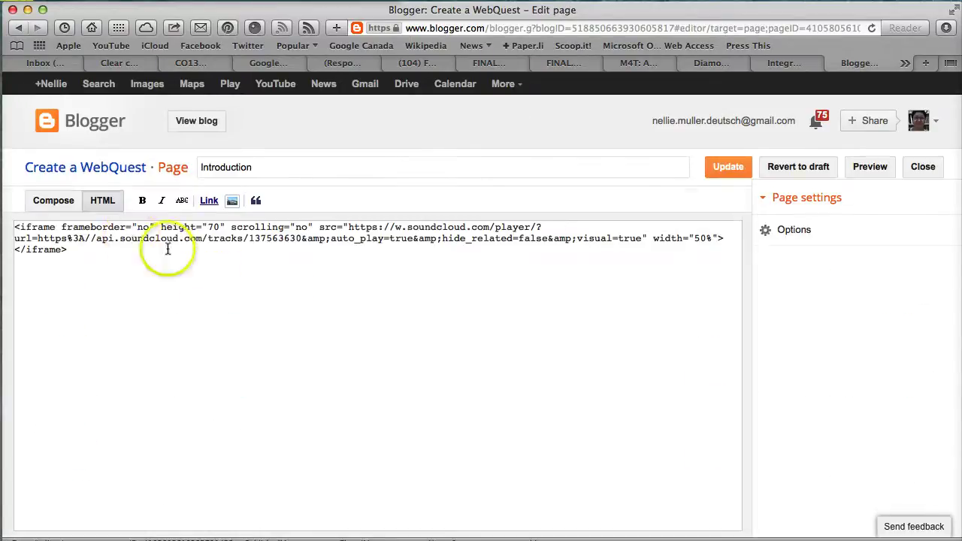
pyautogui.click(53, 201)
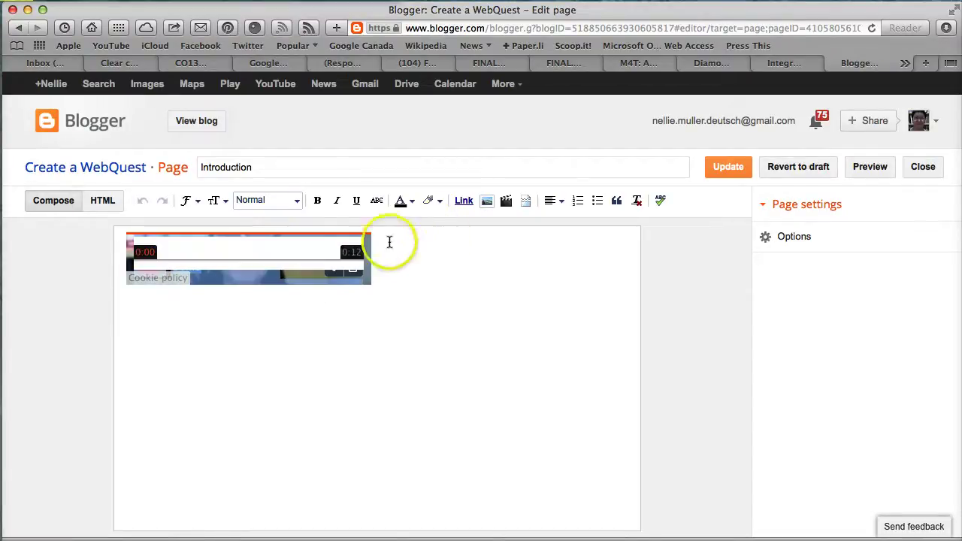
pyautogui.click(554, 200)
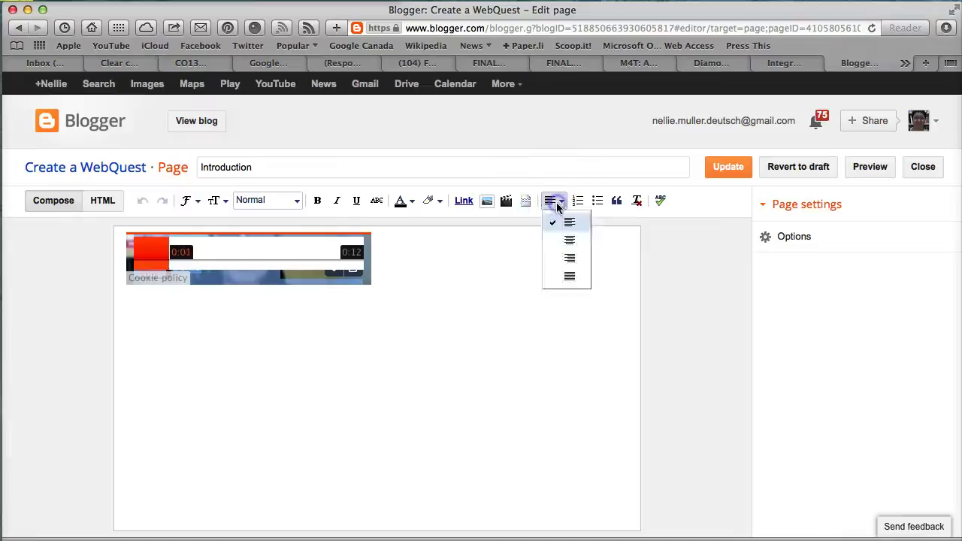
pyautogui.click(573, 241)
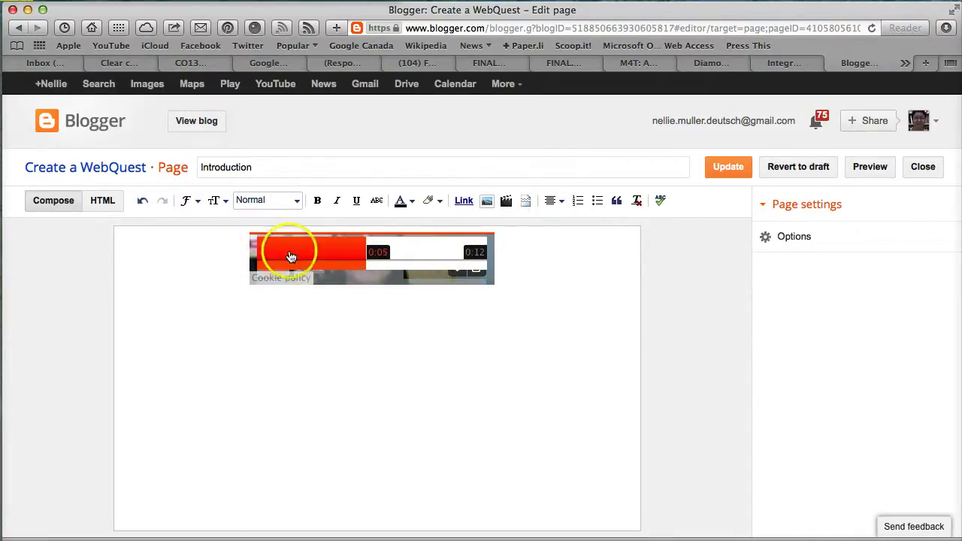
pyautogui.click(254, 255)
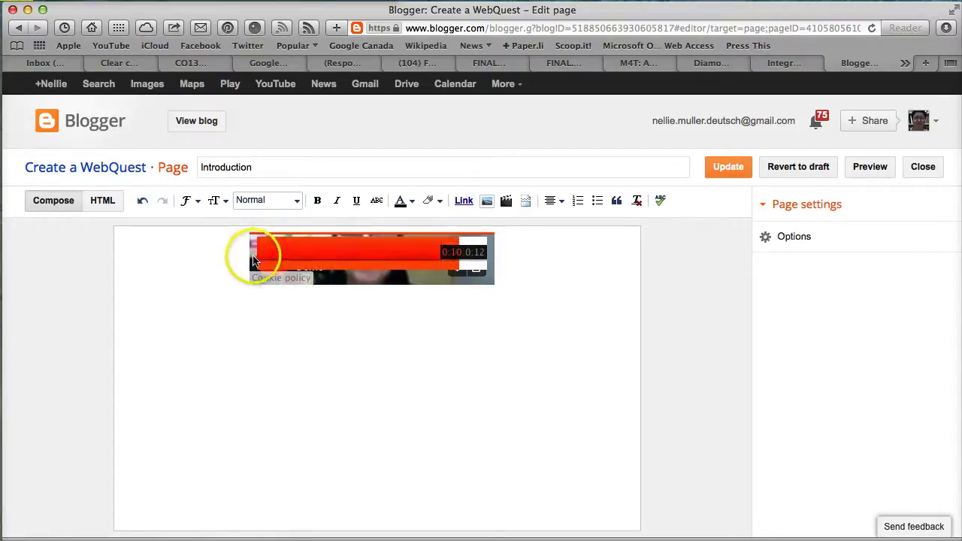
pyautogui.click(257, 258)
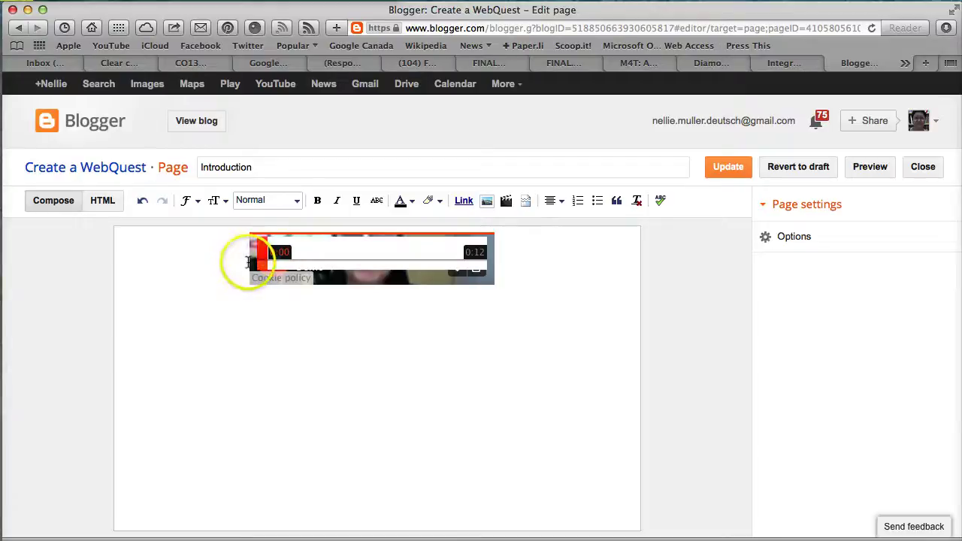